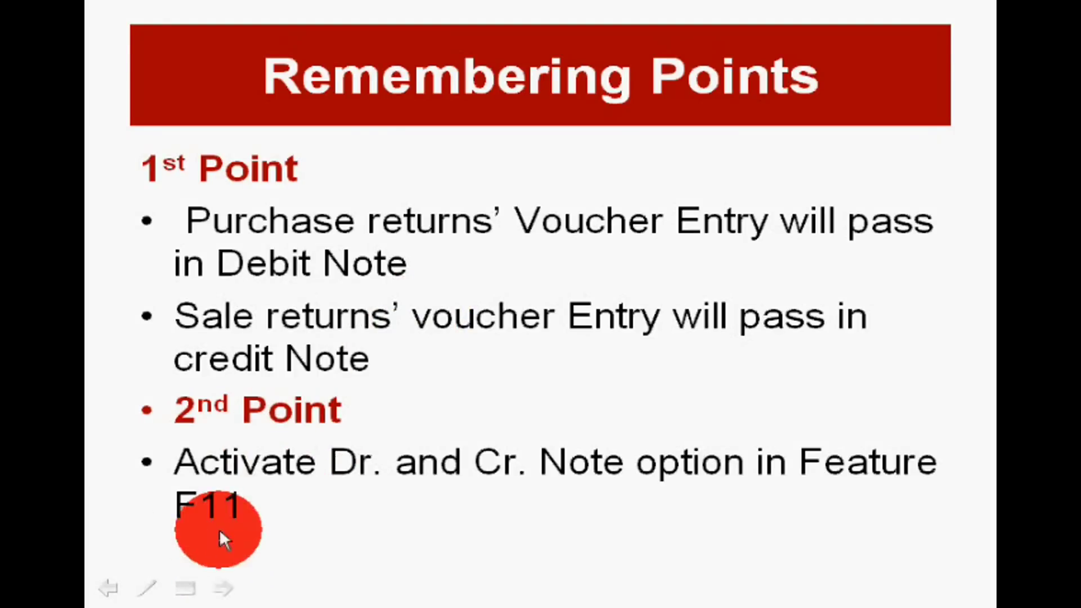
# Advance the slide show to the Accounting Features slide showing Use Debit/Credit Notes set to Yes.
pyautogui.click(223, 587)
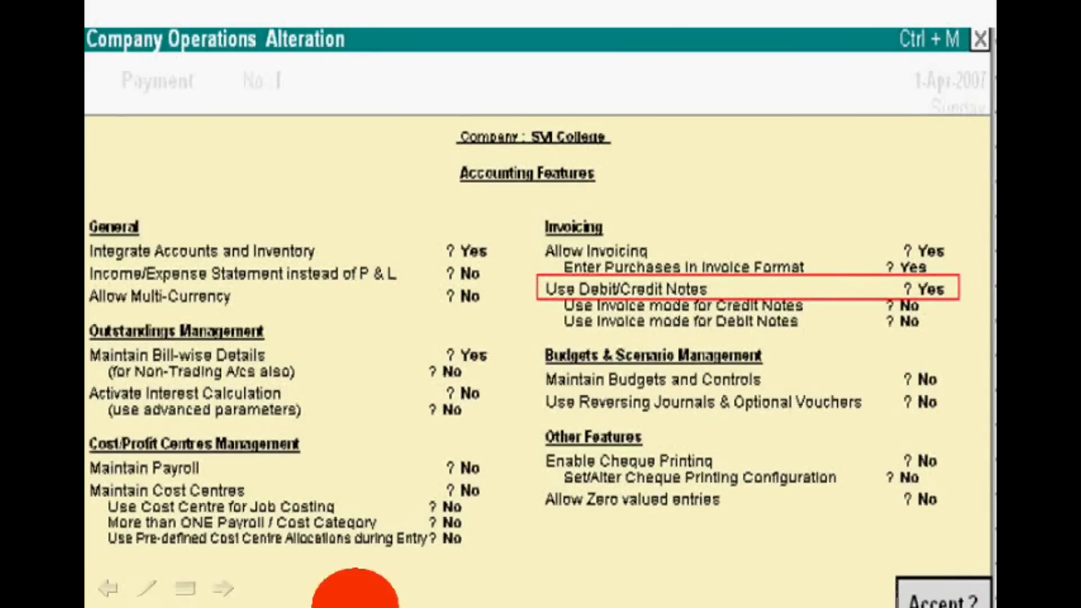
# Show the Steps for Voucher Entry slide, then end the slide show to reach Tally.
pyautogui.click(224, 591)
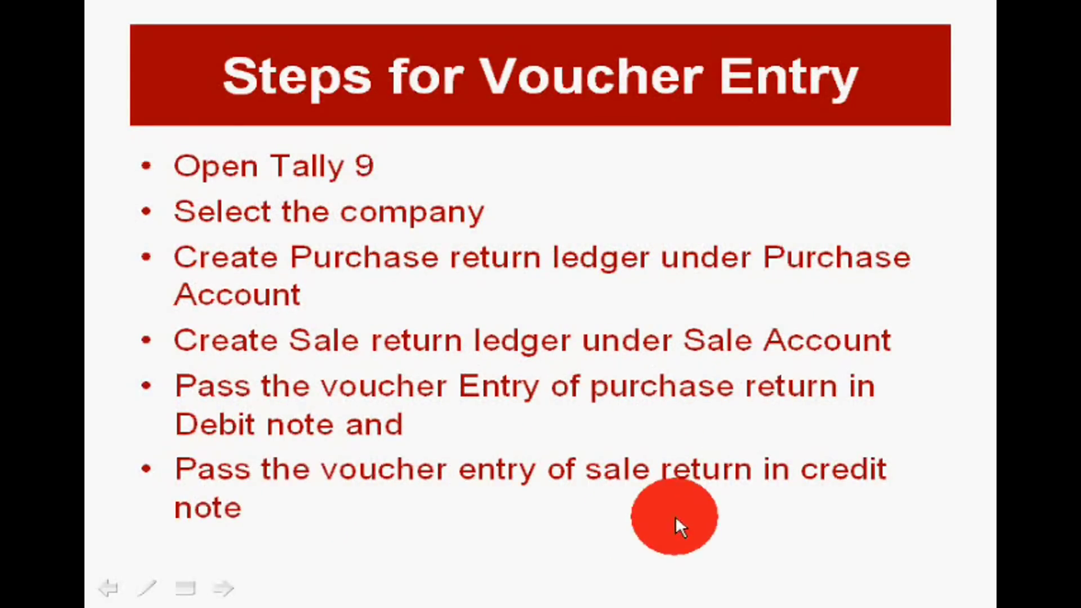
pyautogui.click(224, 599)
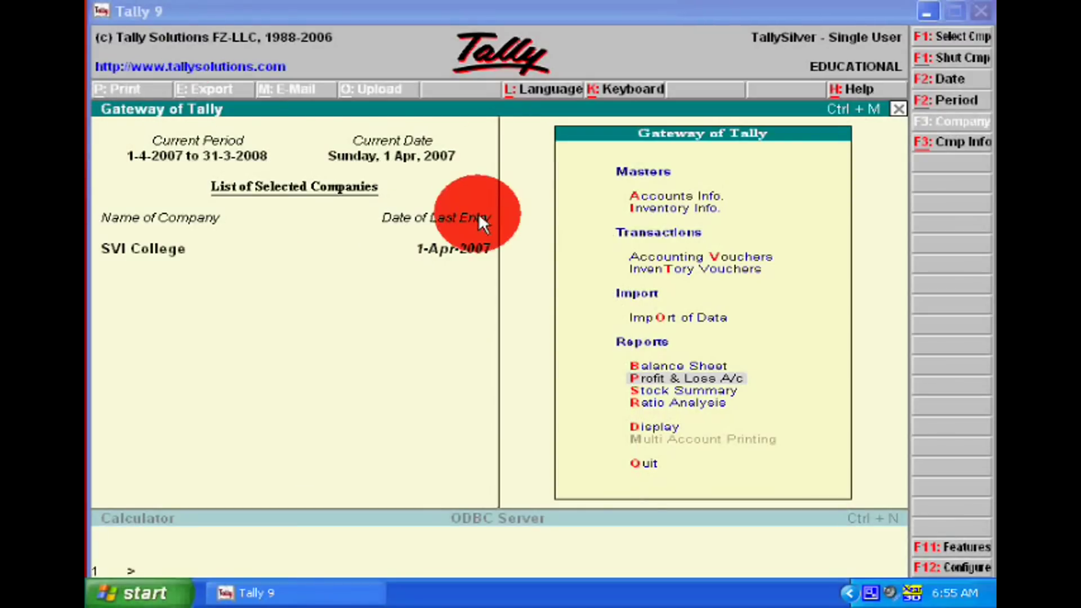
# Display the list of SVI College's existing ledgers, such as Cash and Purchase Account.
pyautogui.click(665, 192)
pyautogui.click(664, 196)
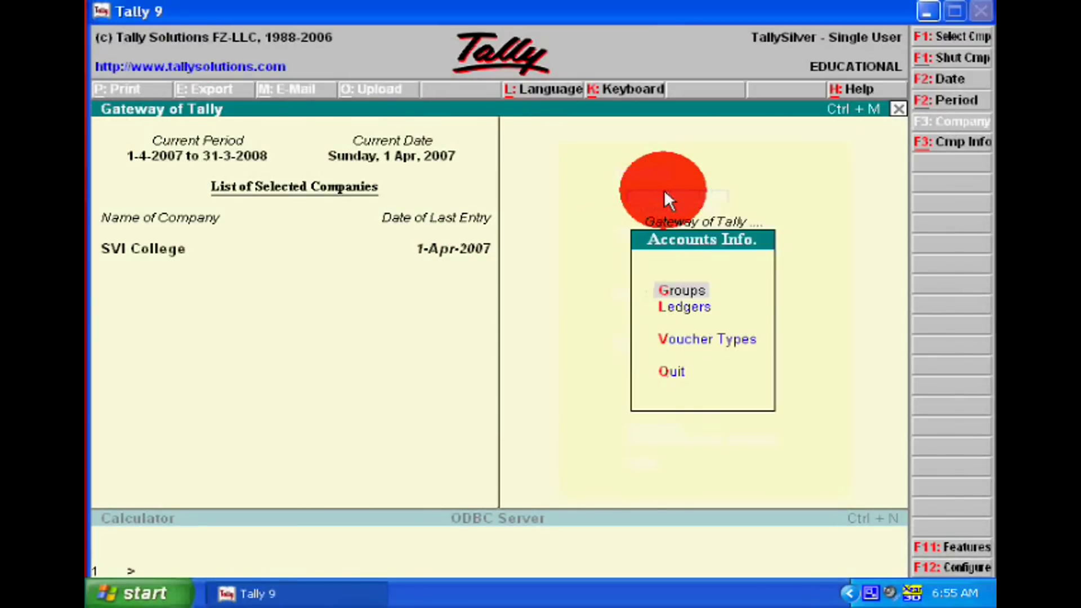
pyautogui.click(658, 311)
pyautogui.click(657, 310)
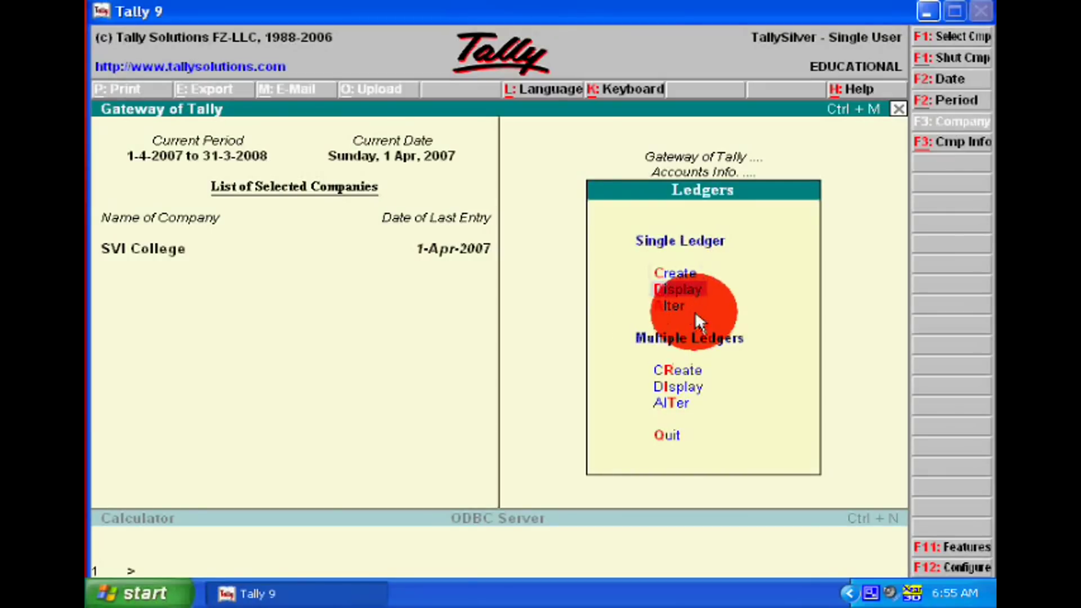
pyautogui.click(664, 307)
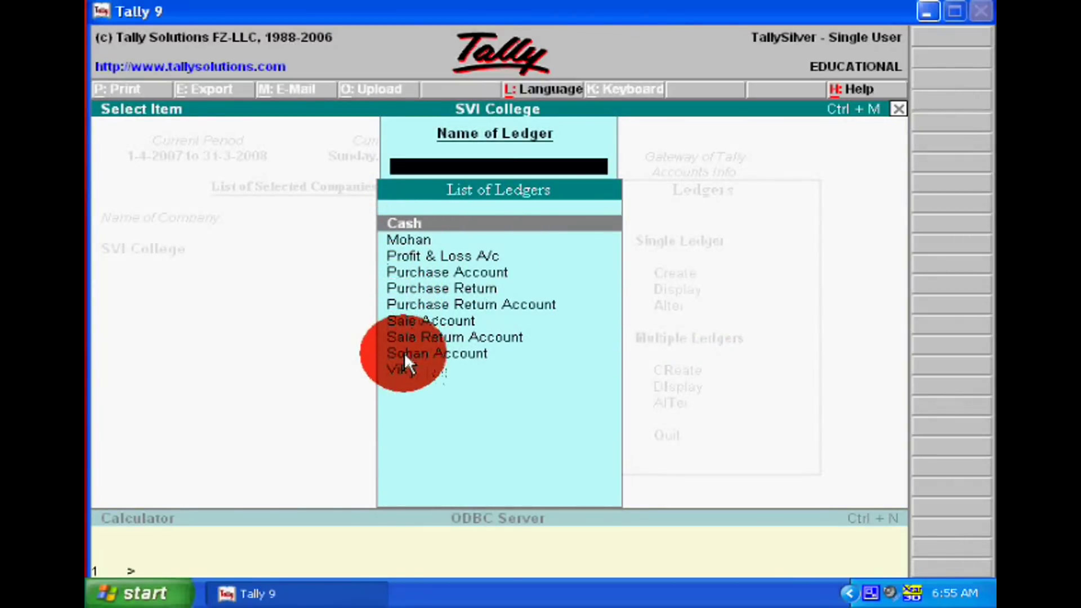
pyautogui.press('Escape')
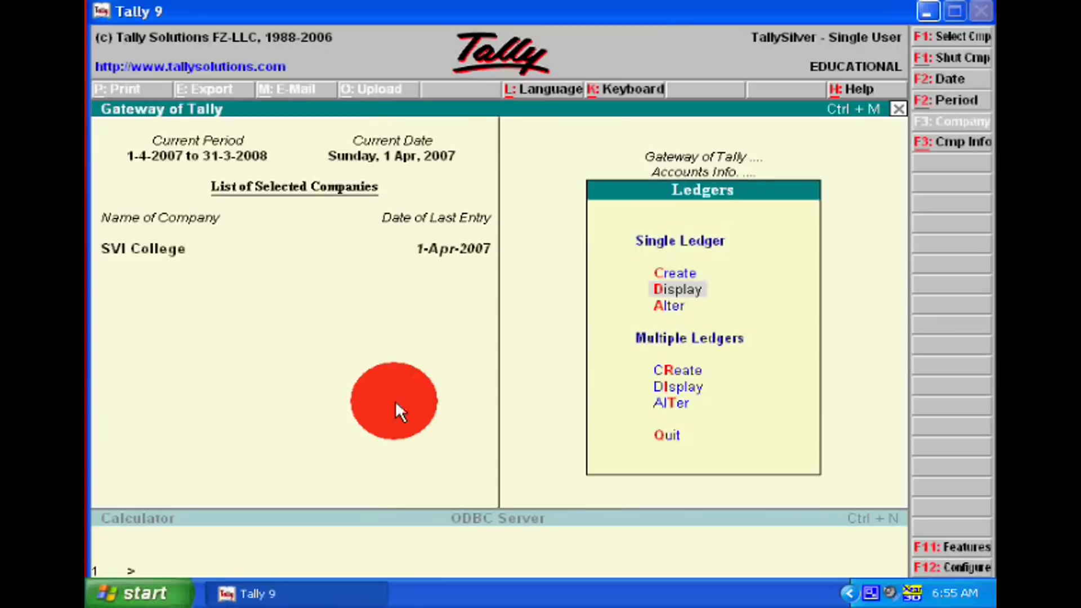
# Return to the Gateway of Tally and open the Profit & Loss A/c report.
pyautogui.press('Escape')
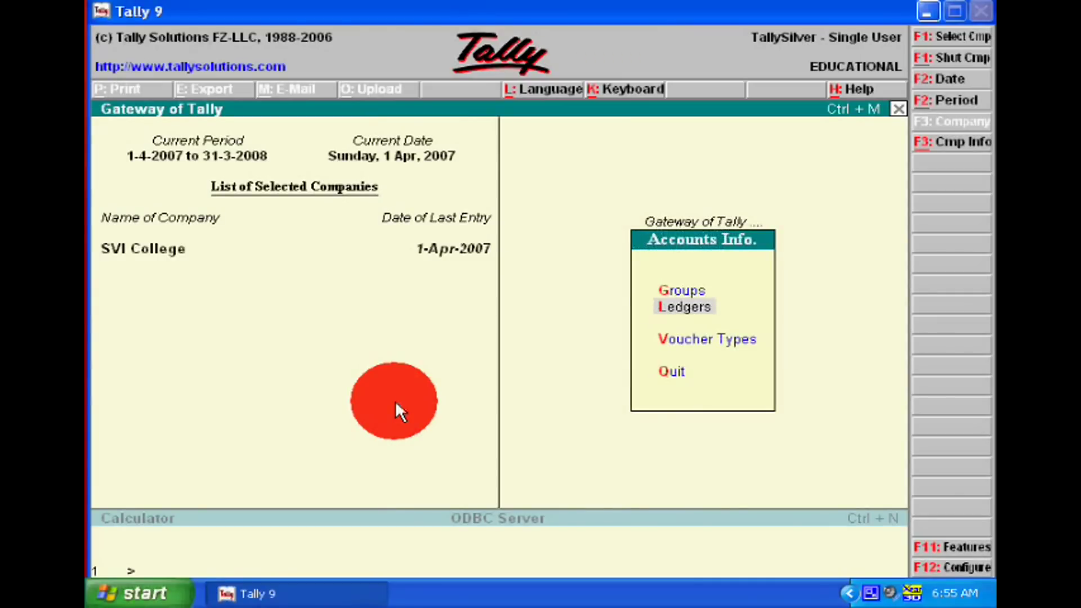
pyautogui.press('Escape')
pyautogui.press('Escape')
pyautogui.press('n')
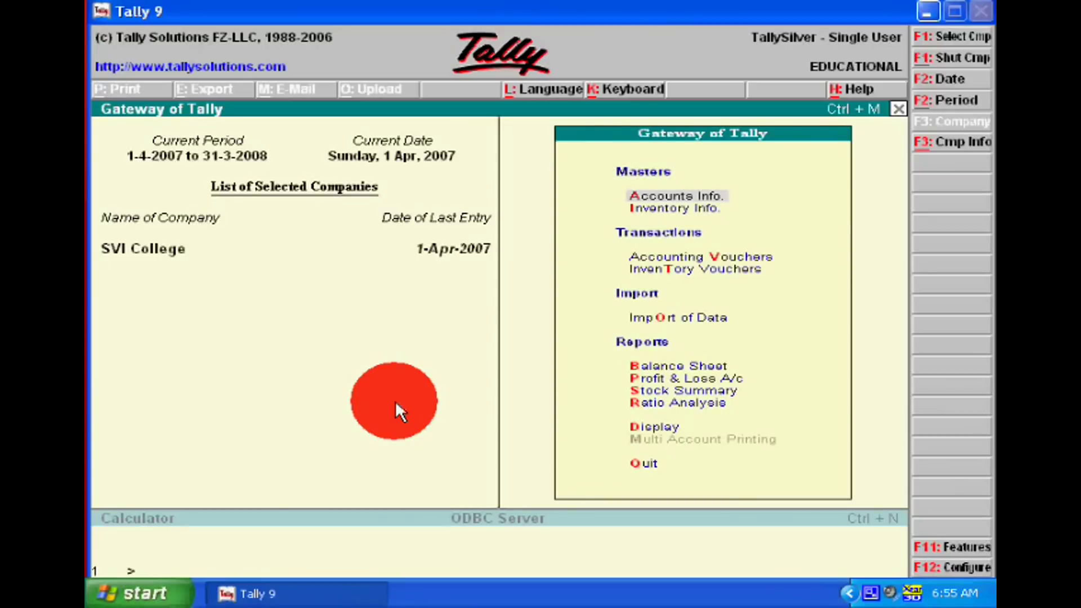
pyautogui.press('Down')
pyautogui.press('Down')
pyautogui.press('Down')
pyautogui.press('Down')
pyautogui.press('Down')
pyautogui.press('Down')
pyautogui.press('Down')
pyautogui.press('Up')
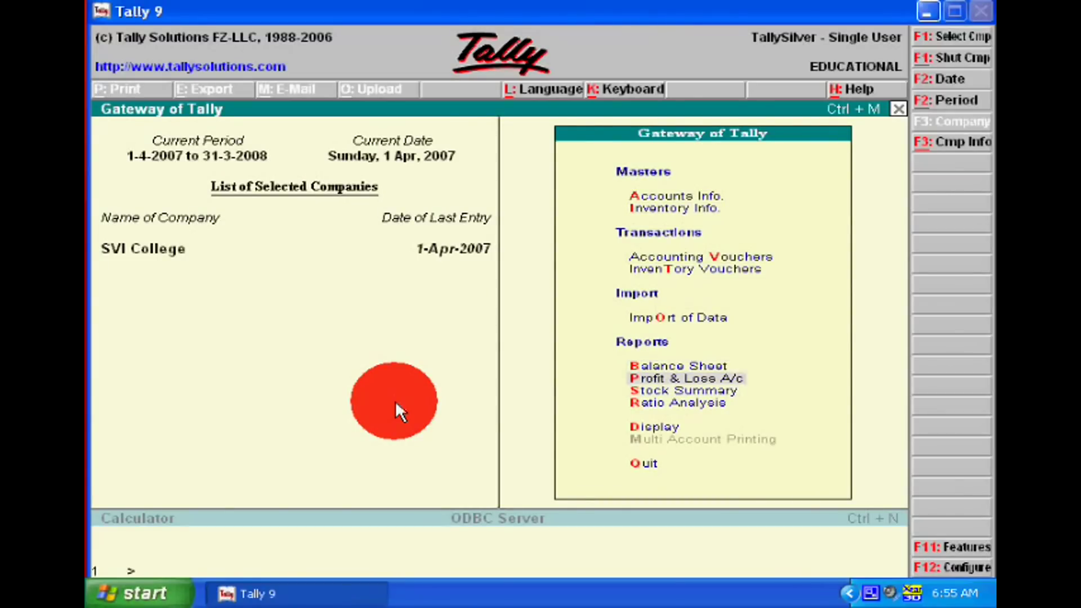
pyautogui.press('Return')
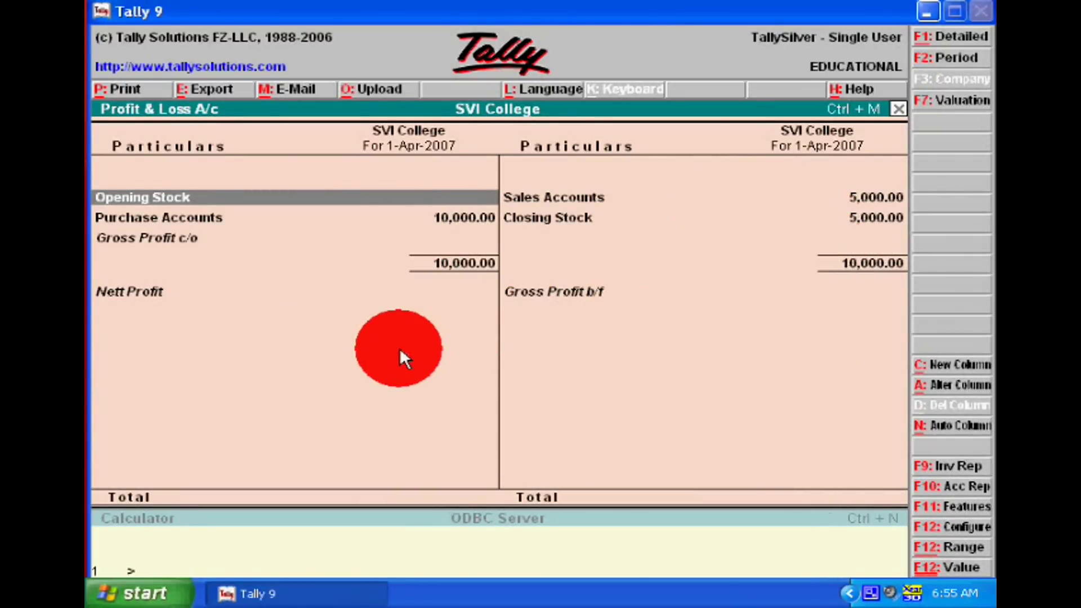
# From Accounting Vouchers, check in F11 Features that Use Debit/Credit Notes is Yes.
pyautogui.press('Escape')
pyautogui.press('Up')
pyautogui.press('Up')
pyautogui.press('Up')
pyautogui.press('Up')
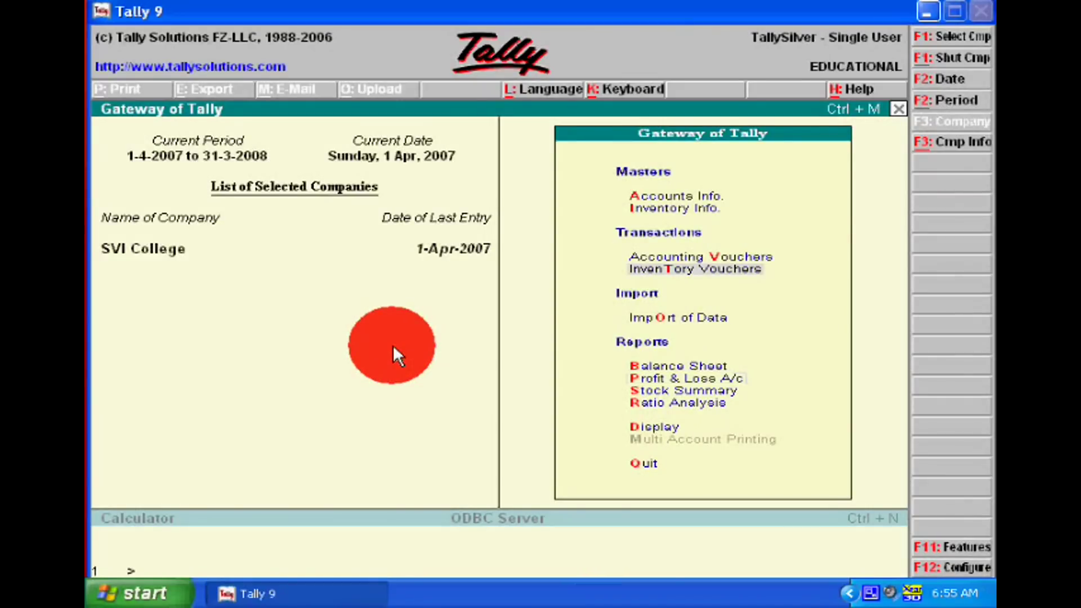
pyautogui.press('Return')
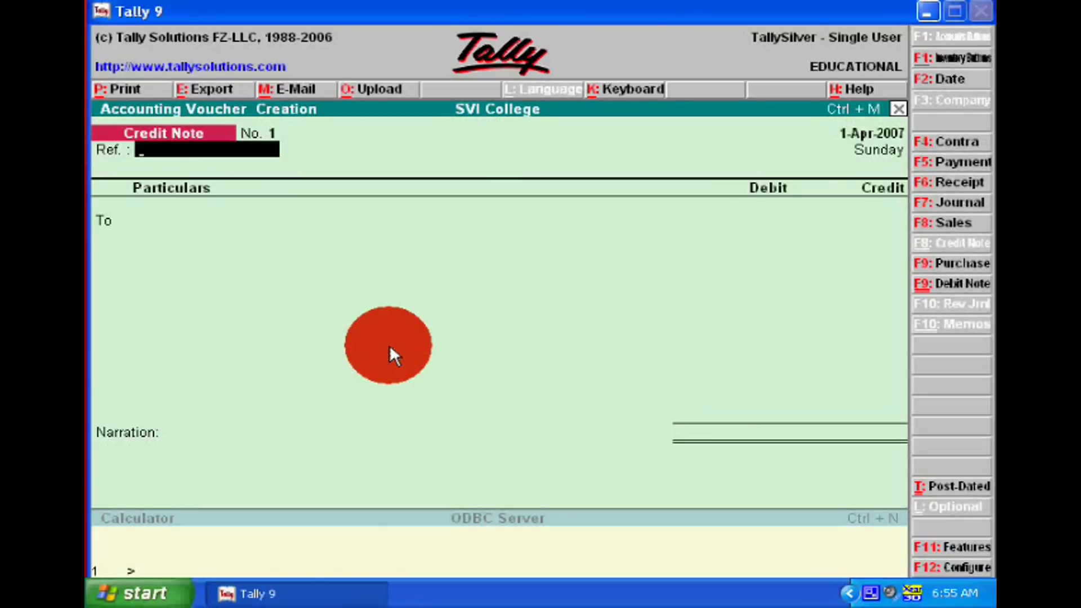
pyautogui.click(945, 547)
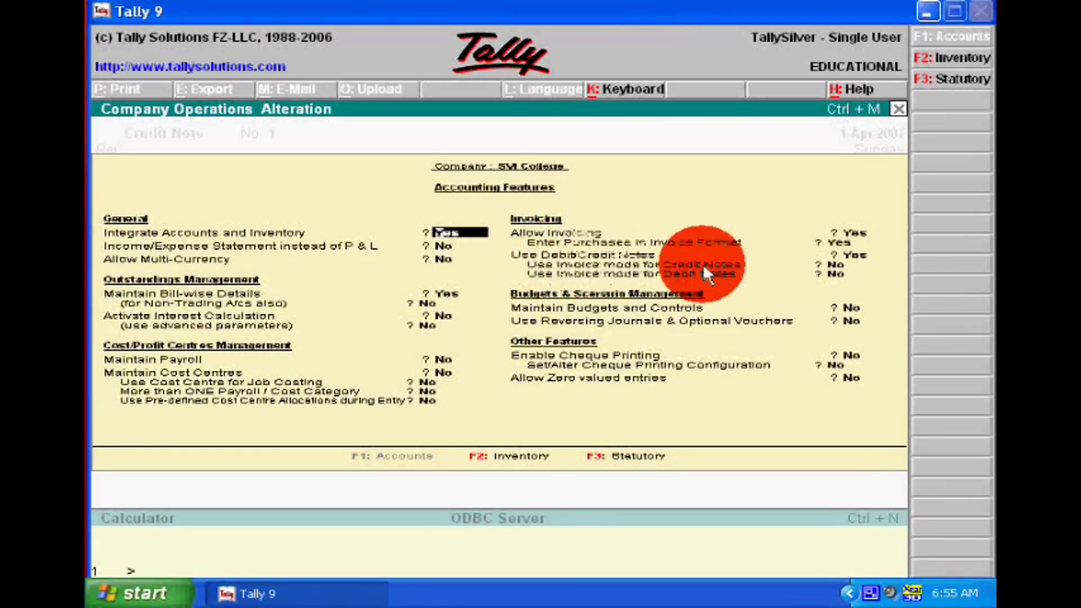
pyautogui.press('Return')
pyautogui.press('Return')
pyautogui.press('Return')
pyautogui.press('Return')
pyautogui.press('Return')
pyautogui.press('Return')
pyautogui.press('Return')
pyautogui.press('Return')
pyautogui.press('Return')
pyautogui.press('Return')
pyautogui.press('Return')
pyautogui.press('Return')
pyautogui.press('Return')
pyautogui.press('Return')
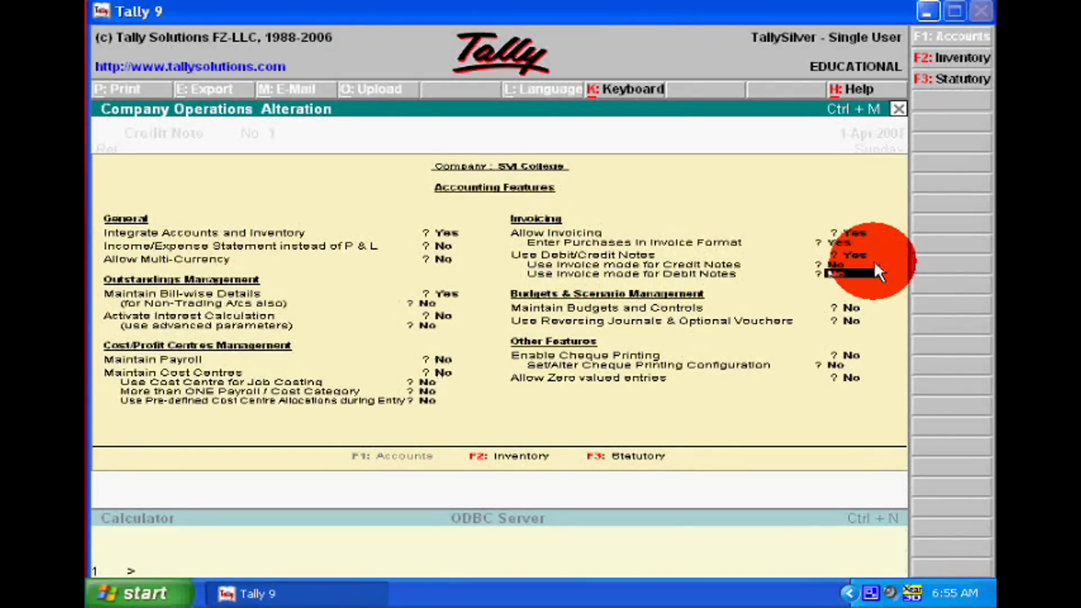
# Accept the feature settings and reopen Accounting Vouchers for a new Credit Note dated 1-Apr-2007.
pyautogui.press('Return')
pyautogui.press('Escape')
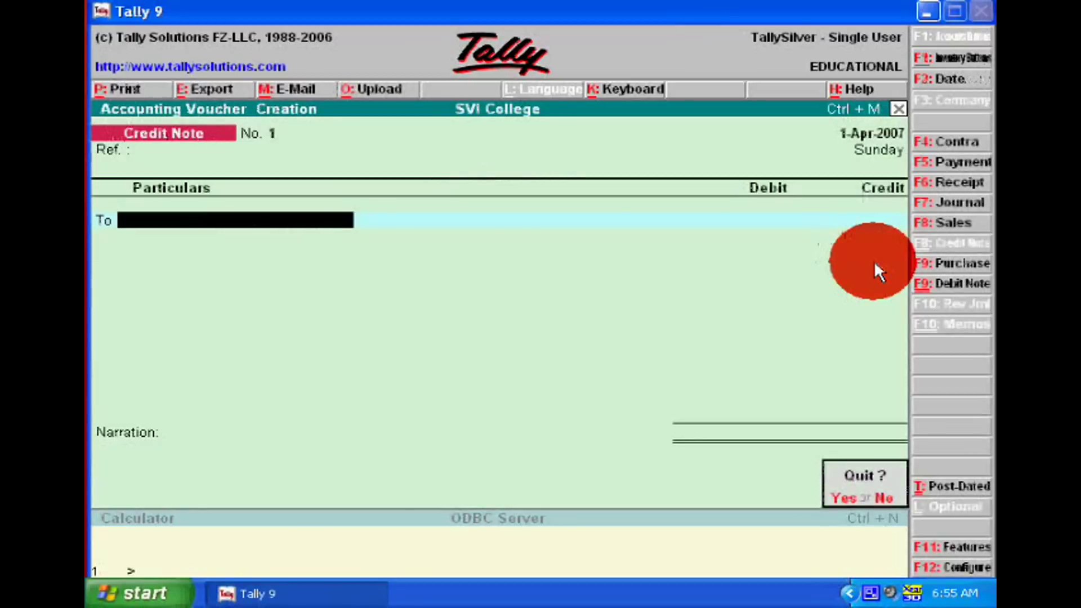
pyautogui.press('Return')
pyautogui.press('Down')
pyautogui.press('Down')
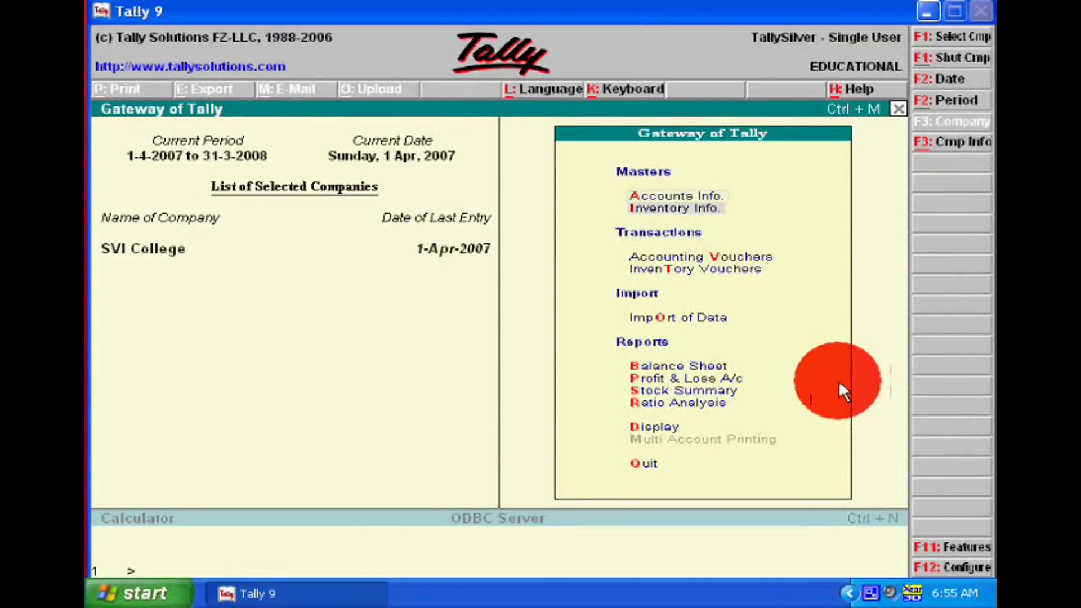
pyautogui.press('Return')
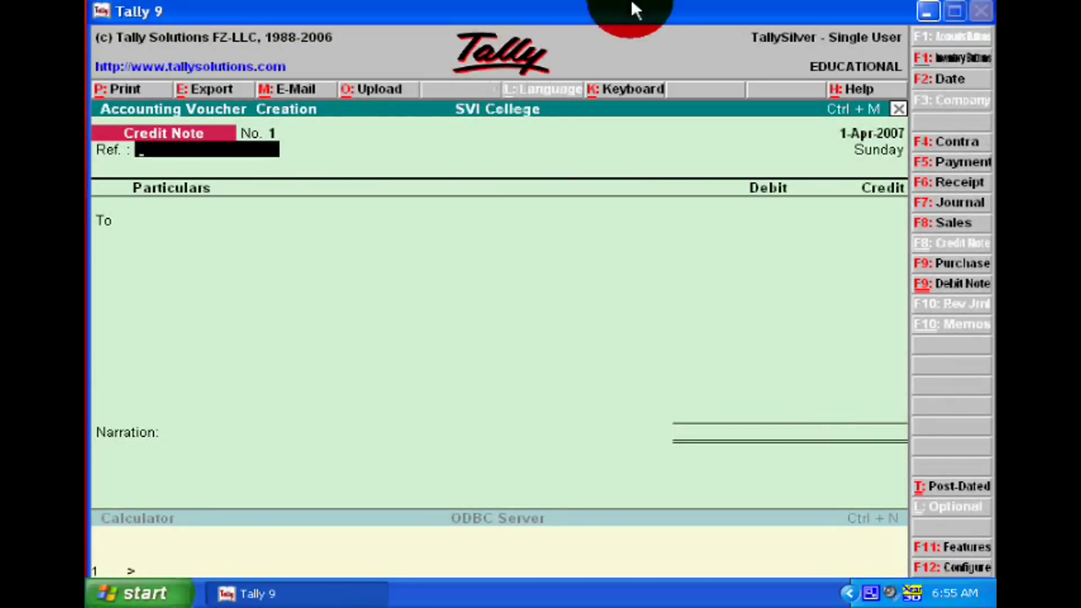
# Switch to a Debit Note and debit the supplier's ledger 3,000 On Account.
pyautogui.click(949, 284)
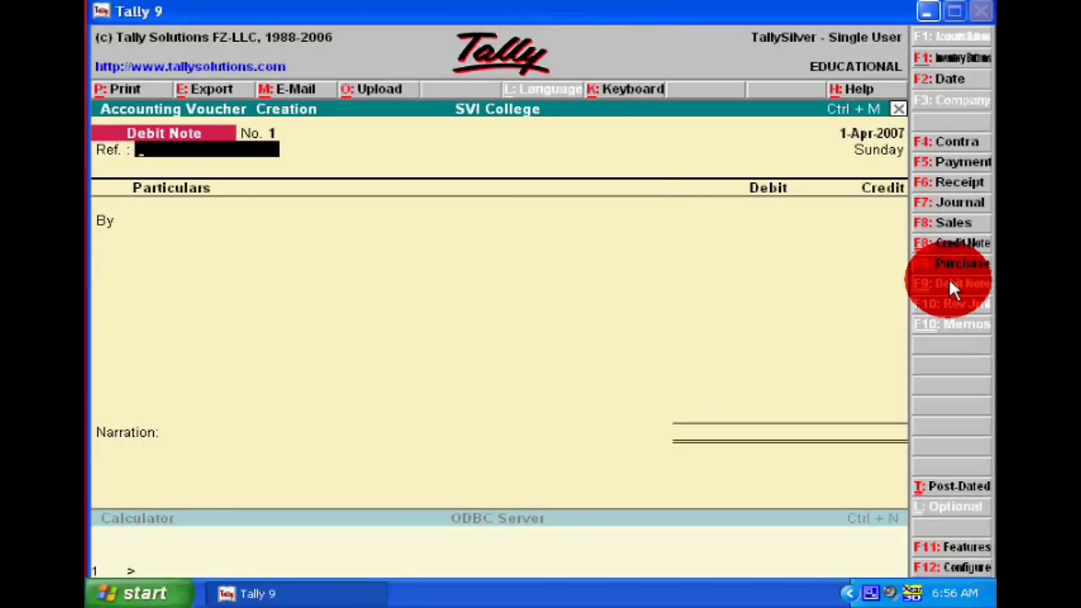
pyautogui.press('Return')
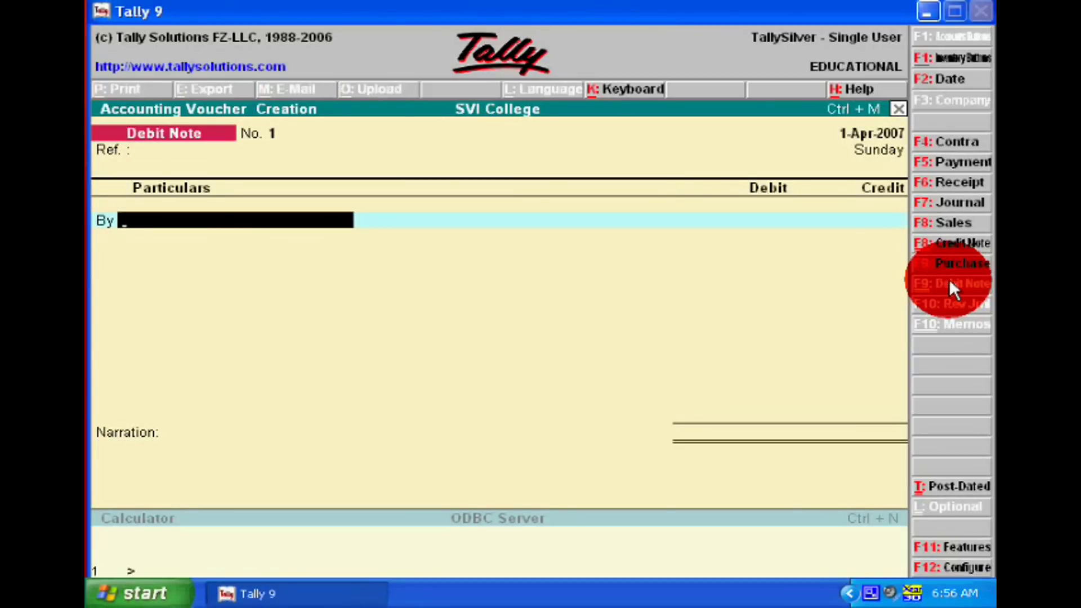
pyautogui.write('S')
pyautogui.press('Return')
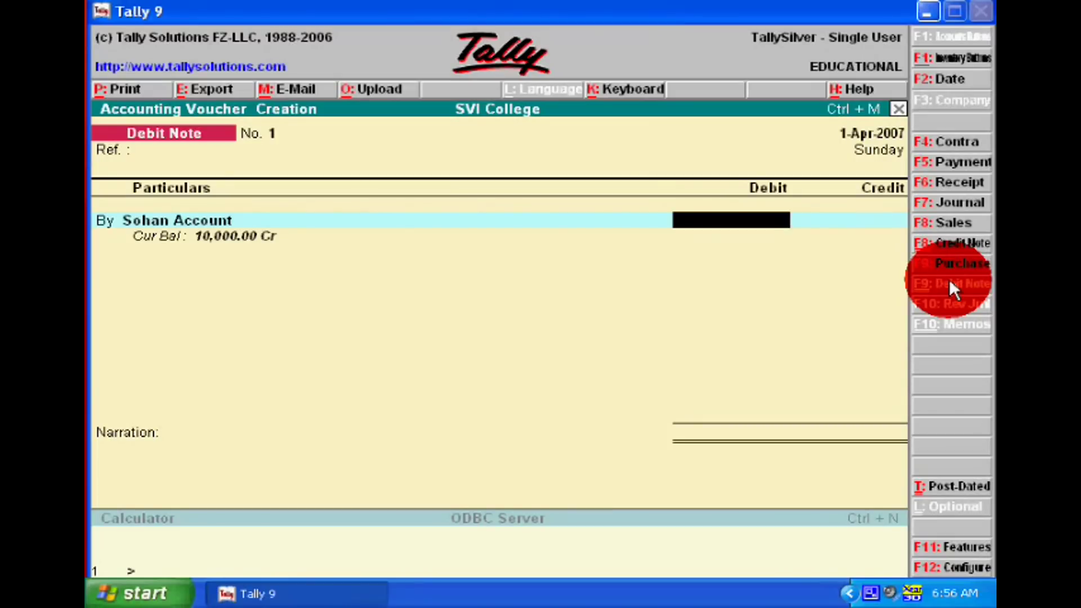
pyautogui.write('3000')
pyautogui.press('Return')
pyautogui.press('Down')
pyautogui.press('Down')
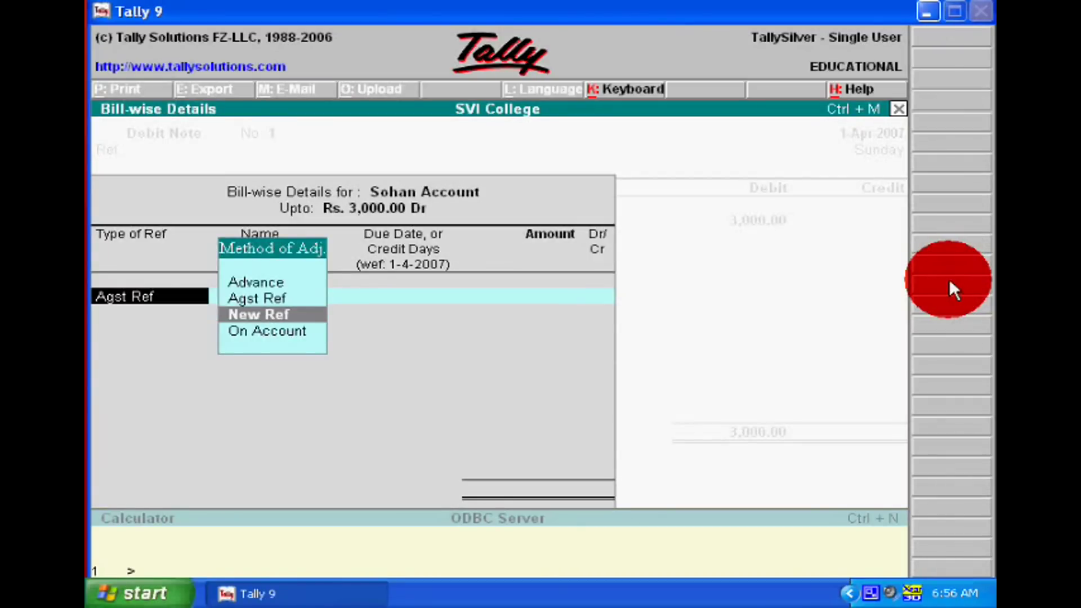
pyautogui.press('Return')
pyautogui.press('Return')
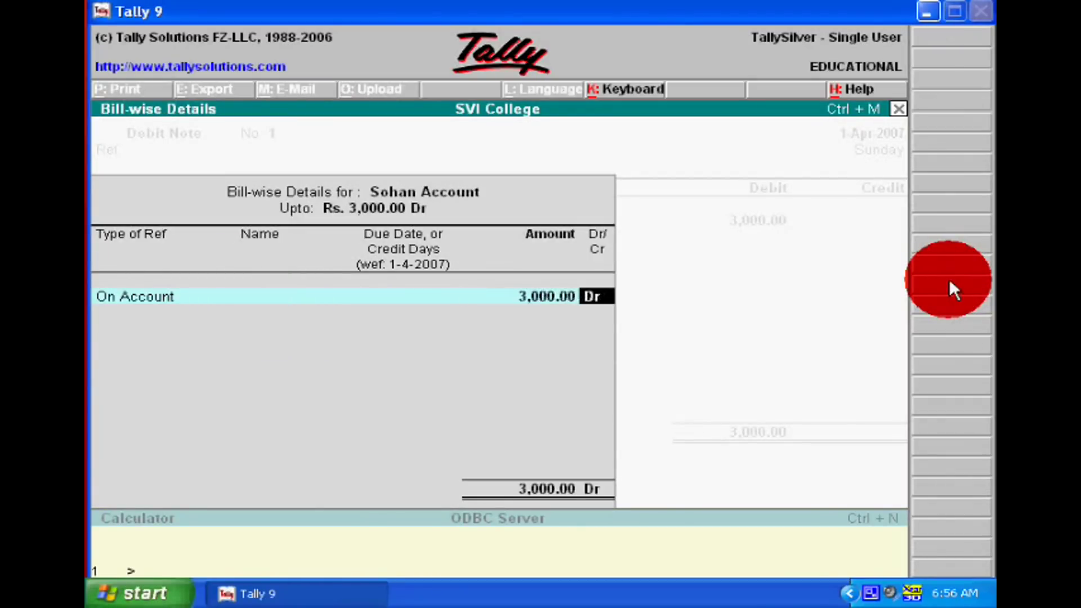
pyautogui.press('Return')
pyautogui.press('Return')
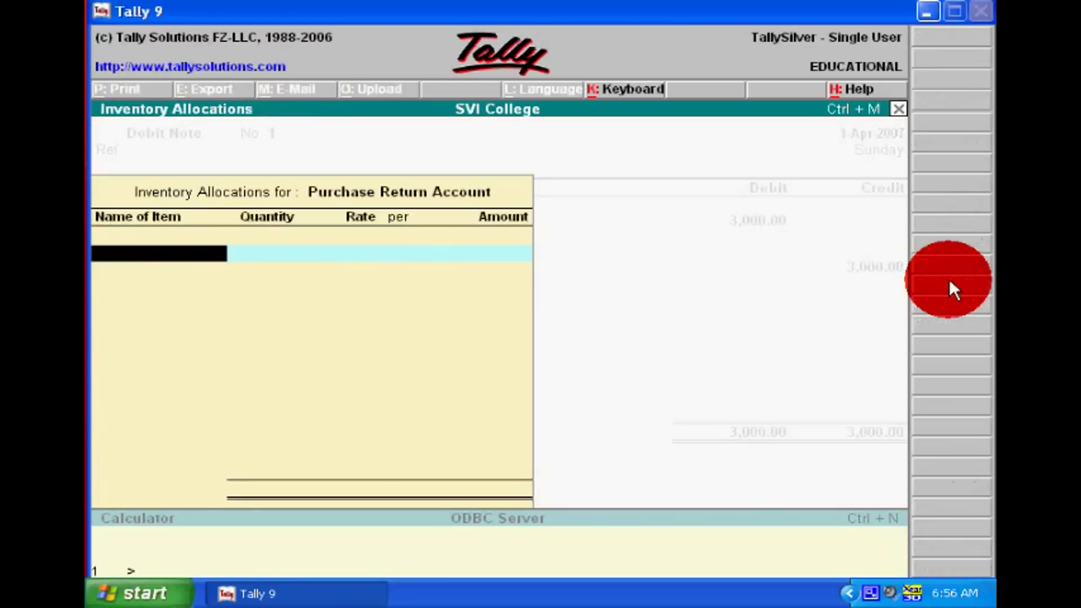
# Credit Purchase Return Account 3,000 for Goods, add a goods-return narration and save.
pyautogui.press('Return')
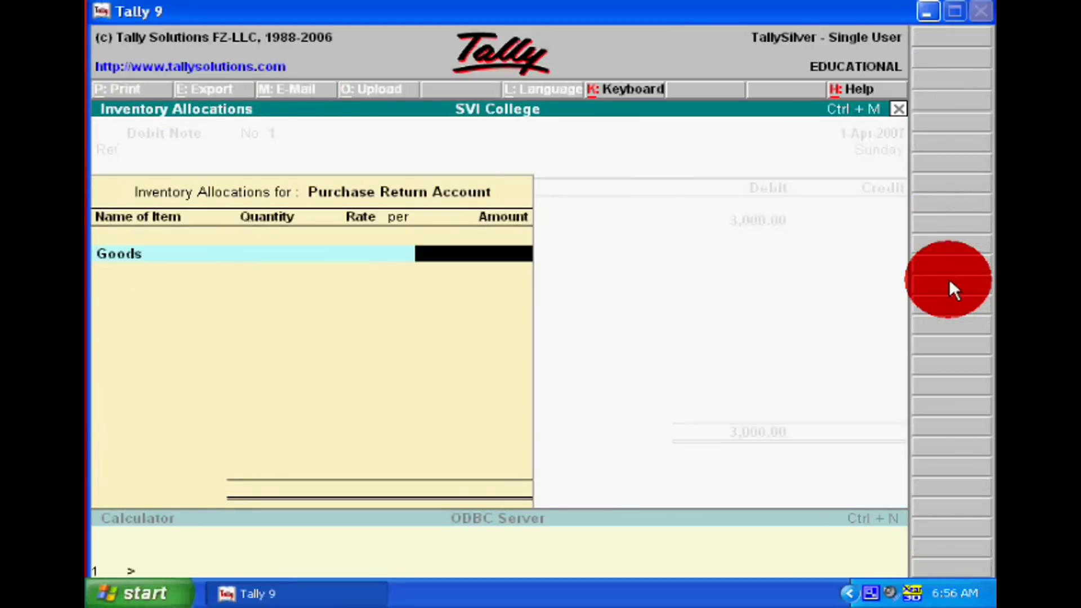
pyautogui.write('3000')
pyautogui.press('Return')
pyautogui.press('Return')
pyautogui.write('goods')
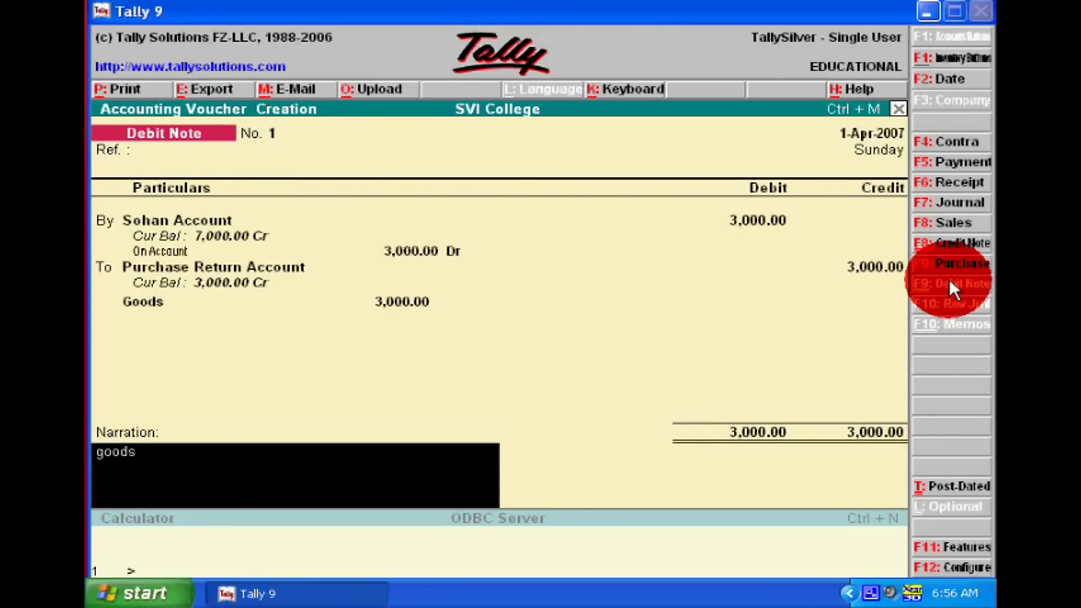
pyautogui.write(' return to sohan as per debit note')
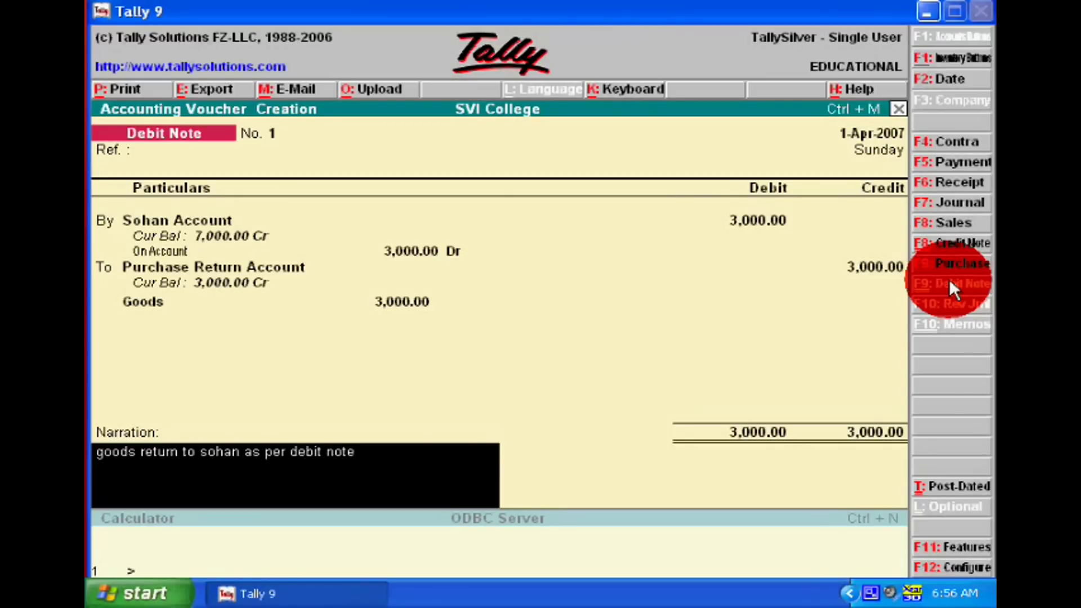
pyautogui.press('Return')
pyautogui.press('y')
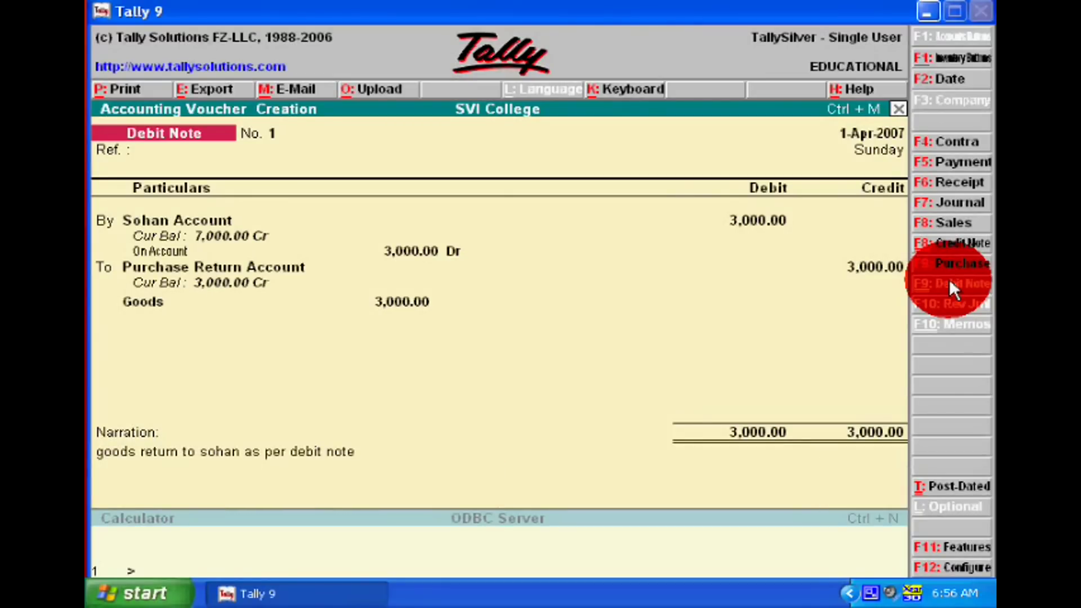
# Start a Credit Note and credit the customer's ledger 2,000 On Account.
pyautogui.click(960, 246)
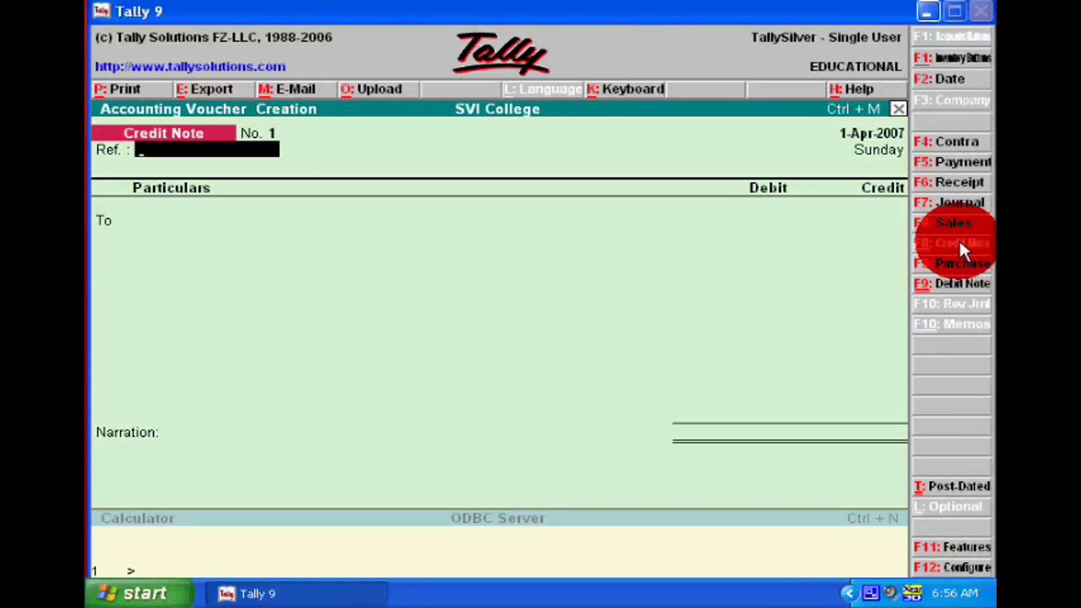
pyautogui.press('Return')
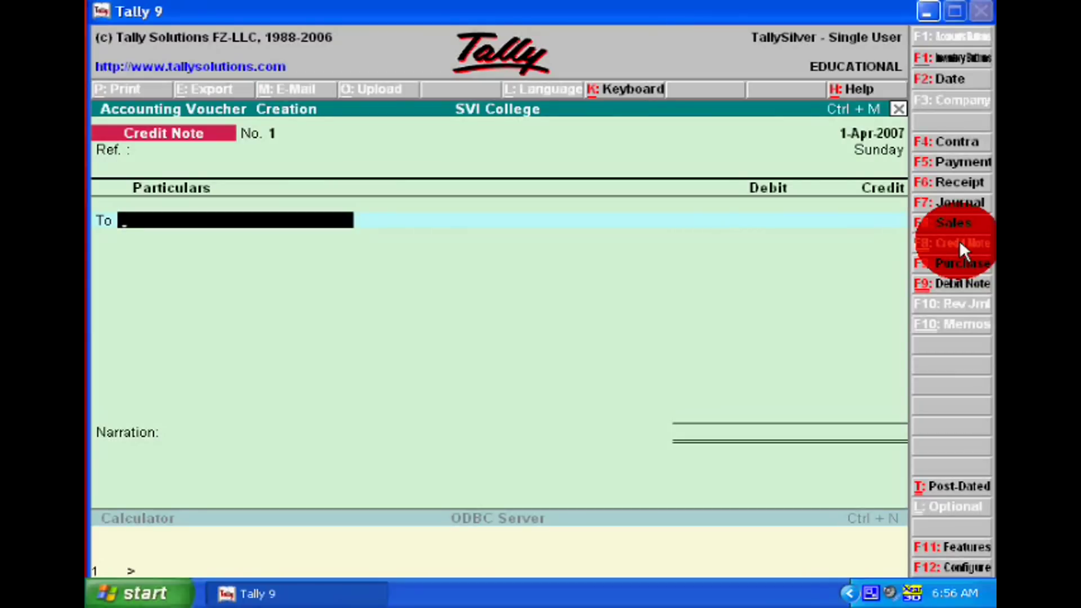
pyautogui.write('V')
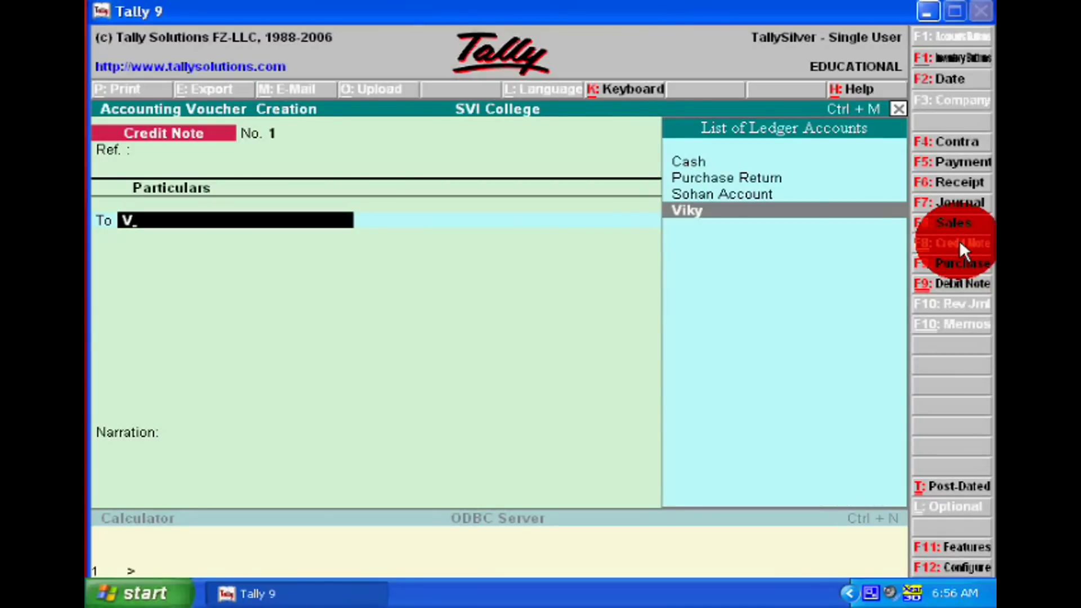
pyautogui.press('Return')
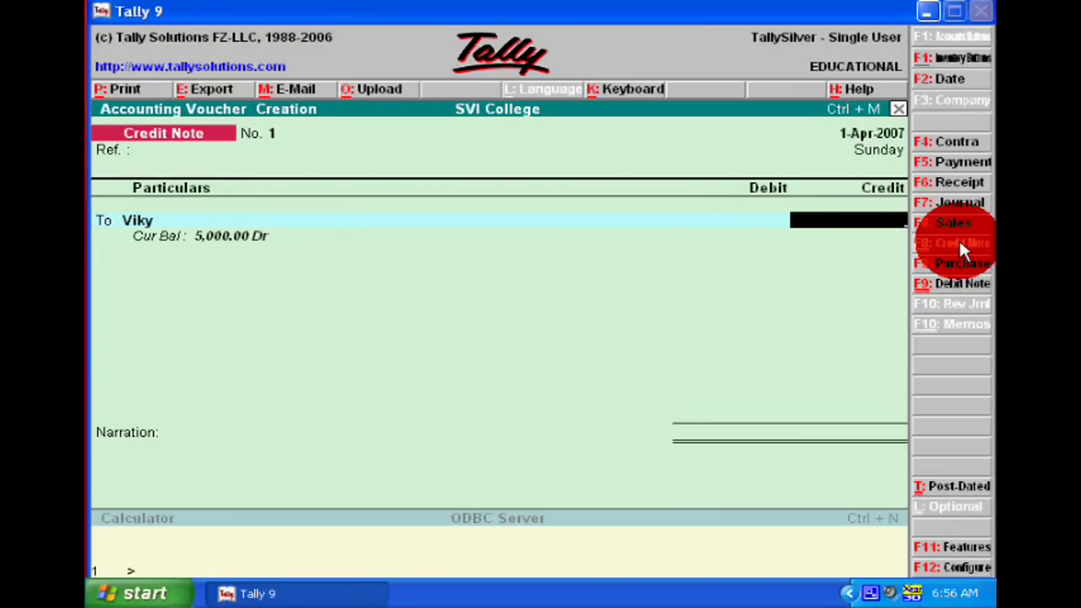
pyautogui.write('2000')
pyautogui.press('Return')
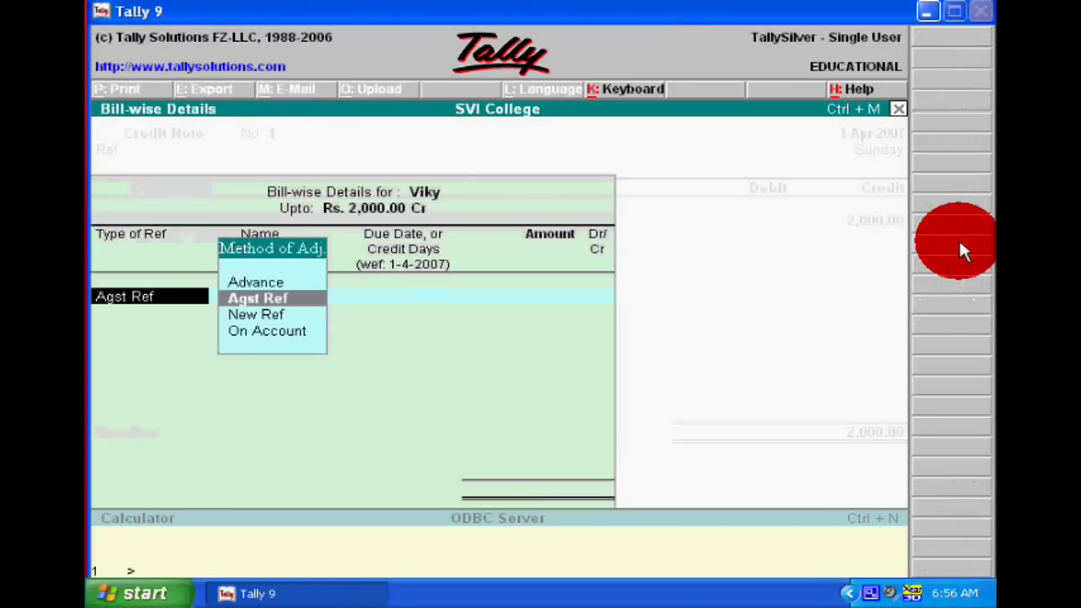
pyautogui.press('Down')
pyautogui.press('Down')
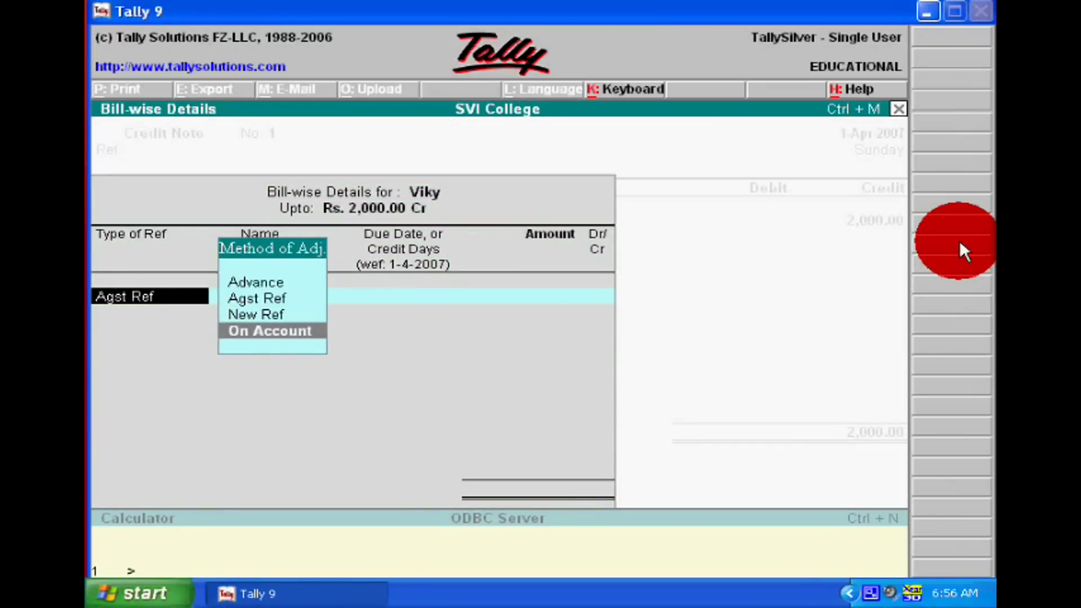
pyautogui.press('Return')
pyautogui.press('Return')
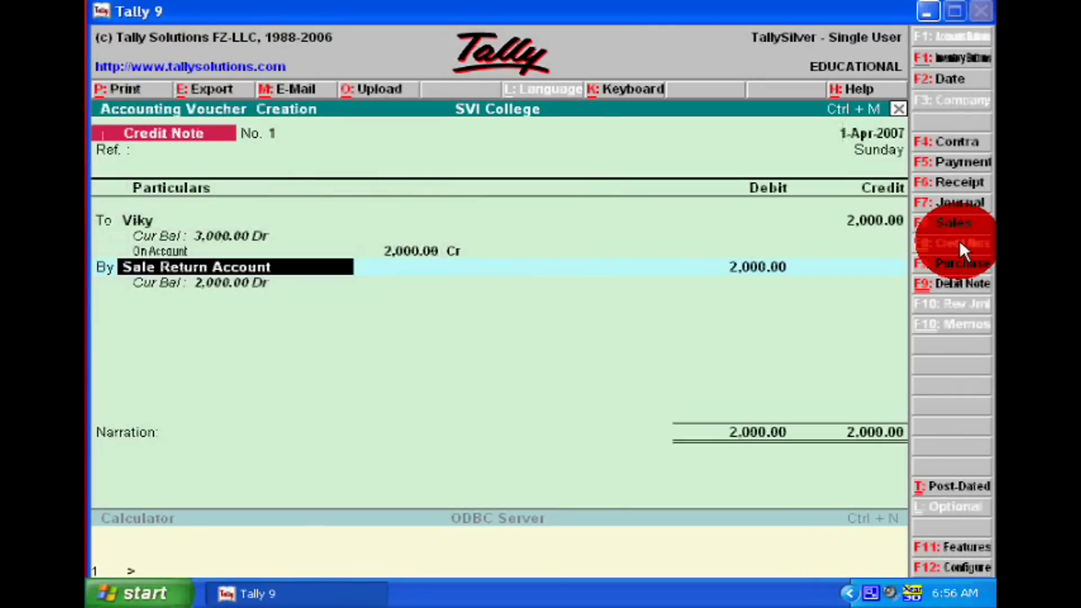
# Debit Sale Return Account with Goods worth 2,000 and type a 'we received' sales-return narration.
pyautogui.press('Return')
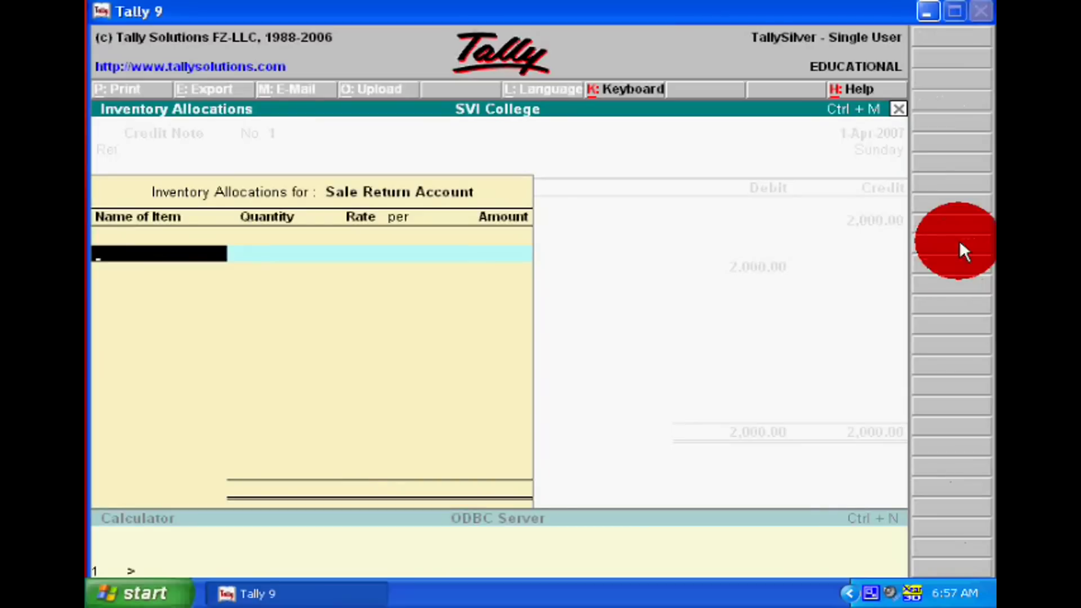
pyautogui.write('G')
pyautogui.press('Return')
pyautogui.write('2000')
pyautogui.press('Return')
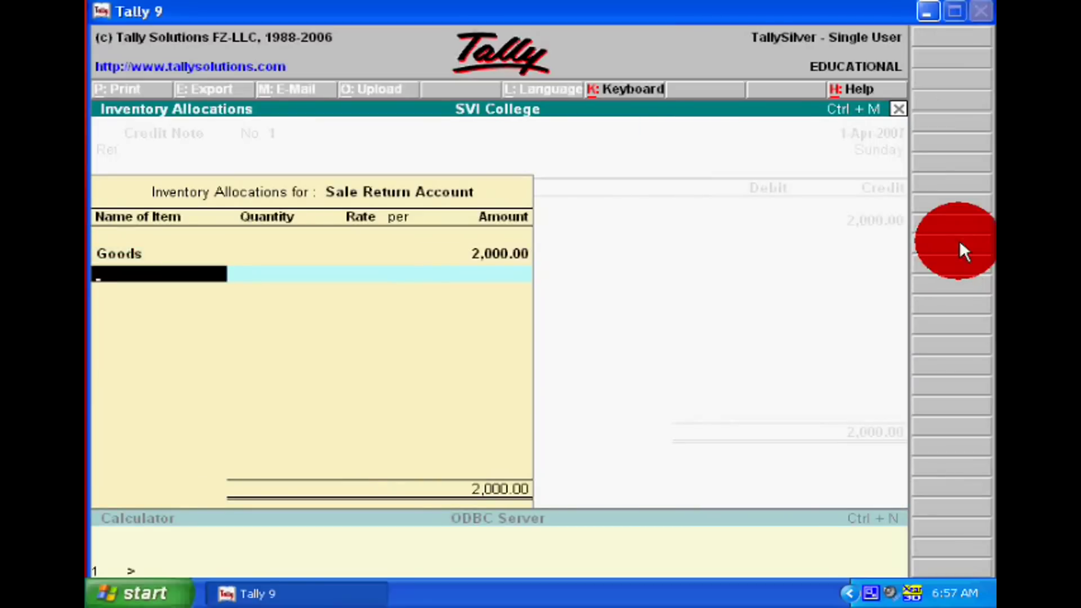
pyautogui.press('Return')
pyautogui.write('we received')
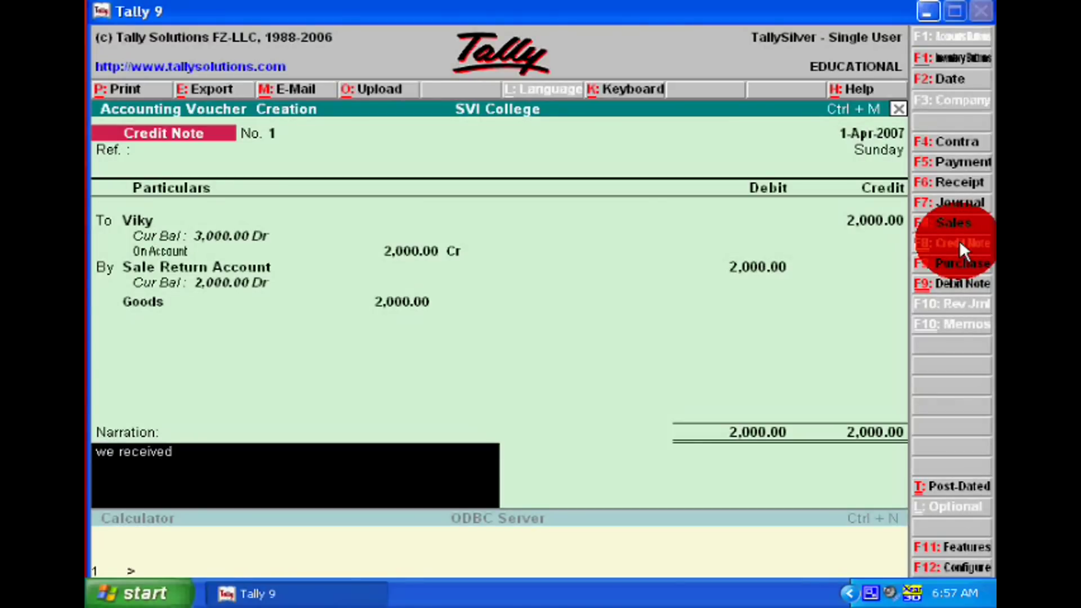
pyautogui.write(' our salec')
pyautogui.write(' as p')
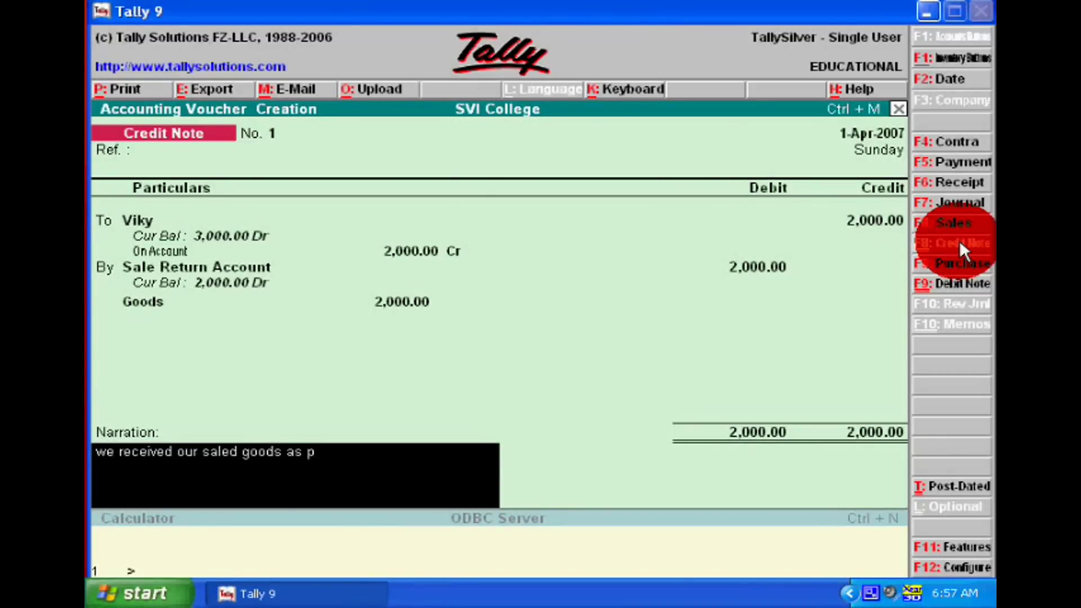
pyautogui.write('er credit no:')
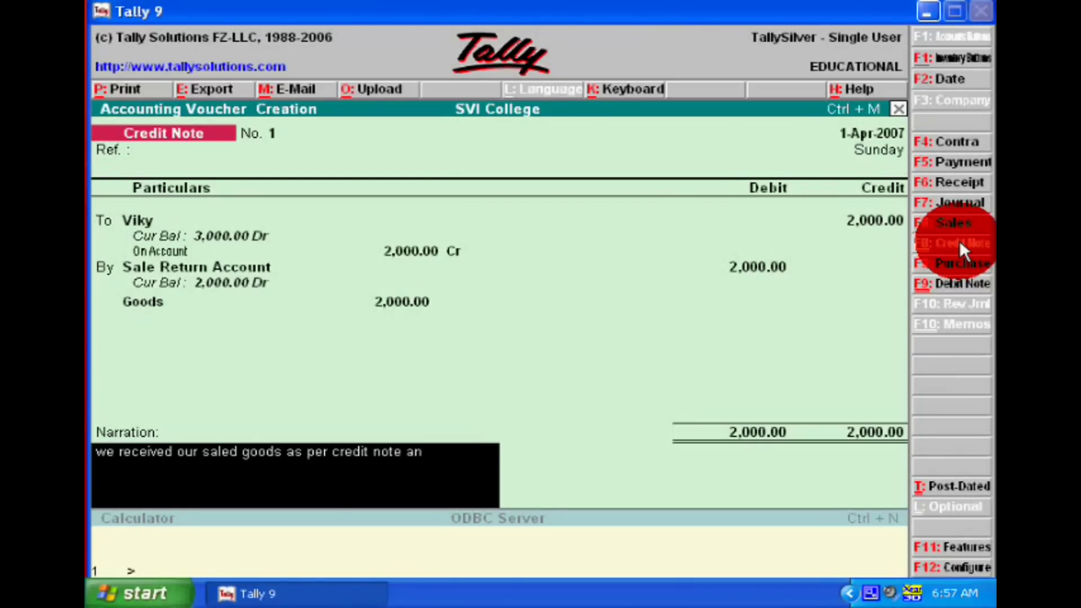
pyautogui.write('e and enter in credit not')
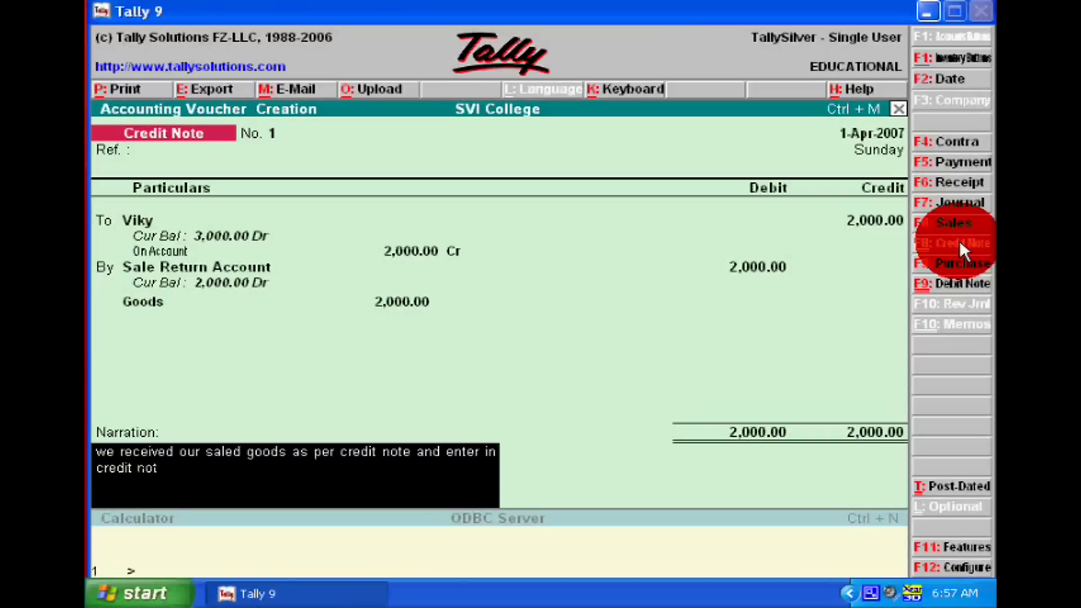
pyautogui.write('e voucher')
# Save Credit Note No. 1 and leave the blank voucher for the Gateway of Tally.
pyautogui.press('Return')
pyautogui.press('Return')
pyautogui.press('Escape')
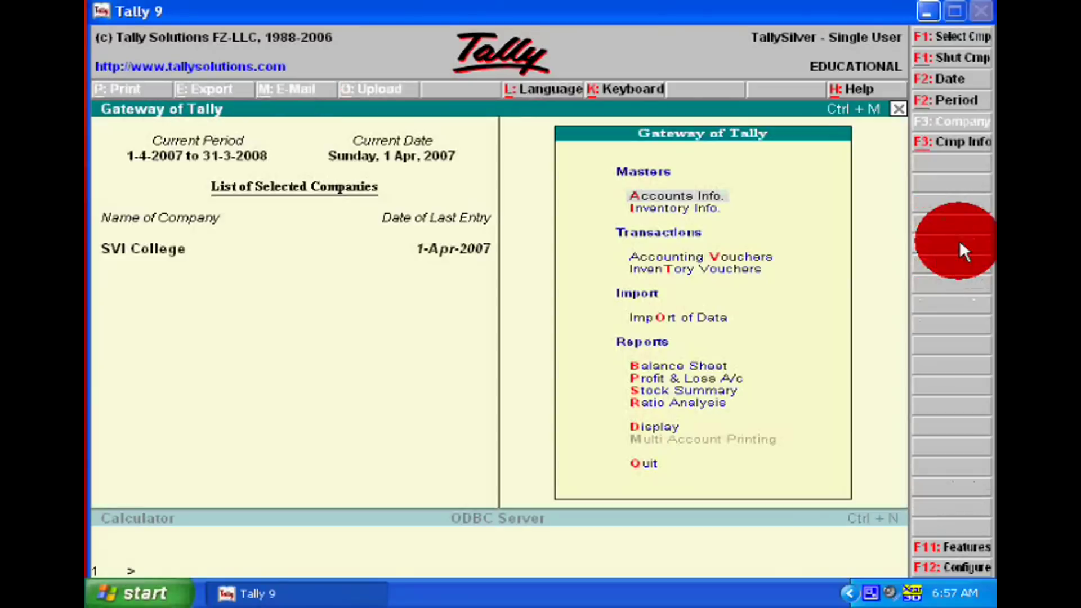
pyautogui.press('Down')
pyautogui.press('Down')
pyautogui.press('Down')
pyautogui.press('Down')
pyautogui.press('Down')
pyautogui.press('Down')
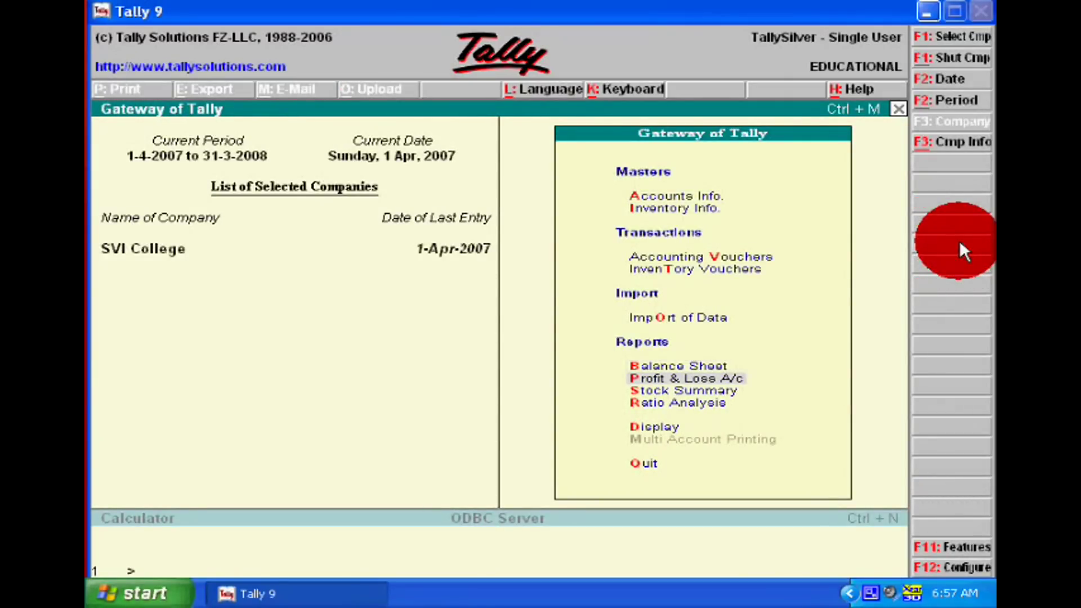
pyautogui.press('Return')
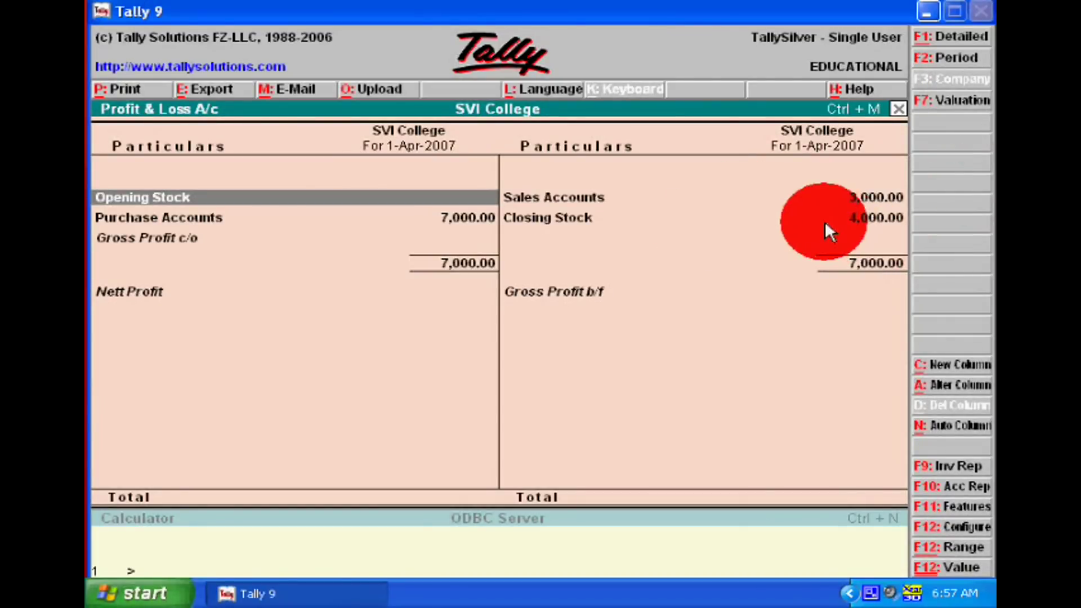
pyautogui.click(353, 219)
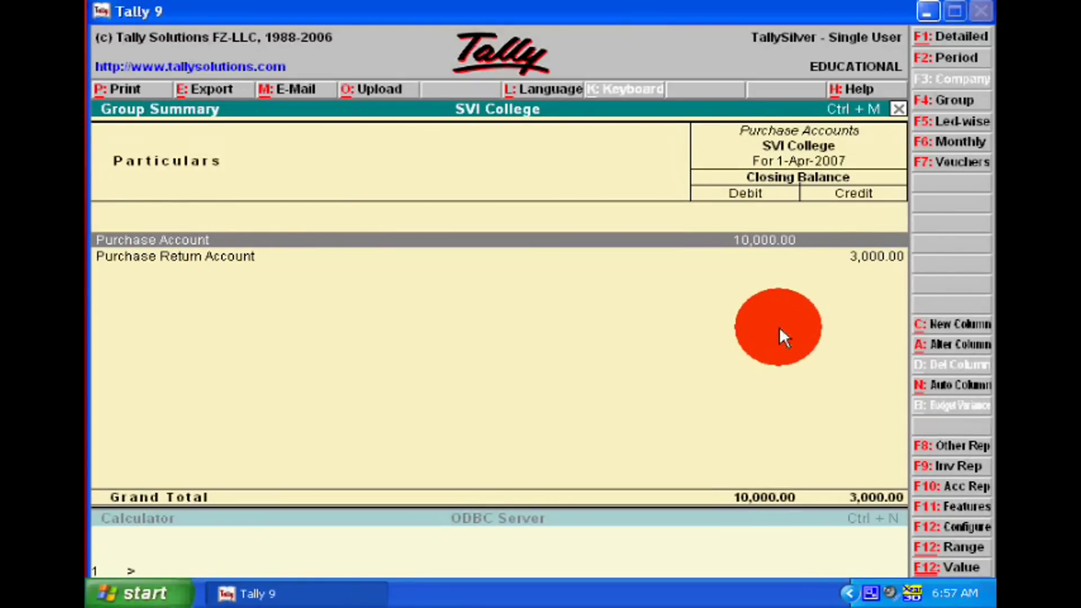
pyautogui.press('Escape')
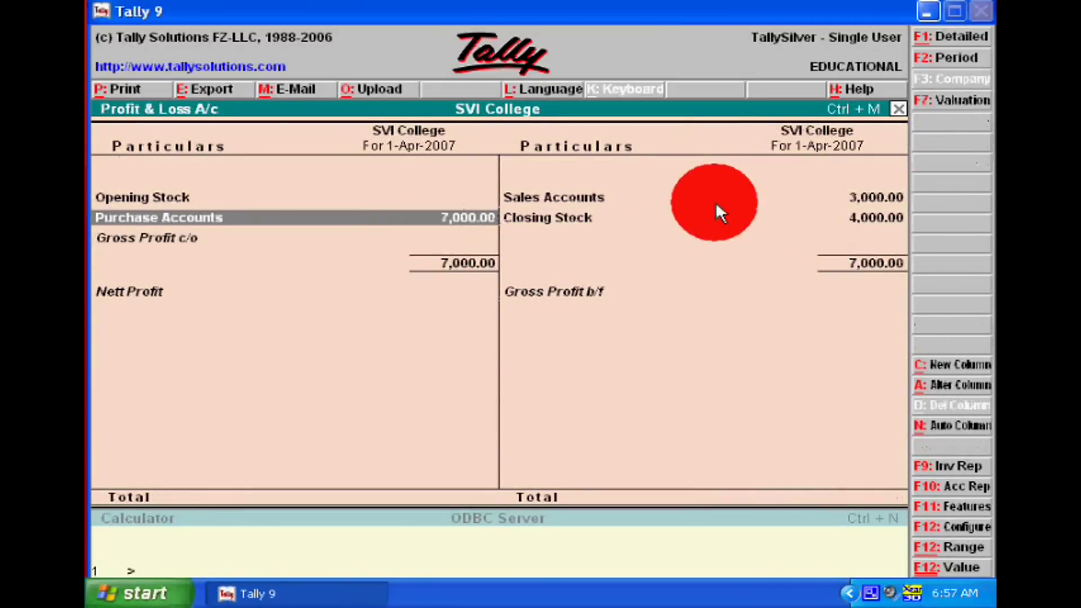
pyautogui.doubleClick(847, 196)
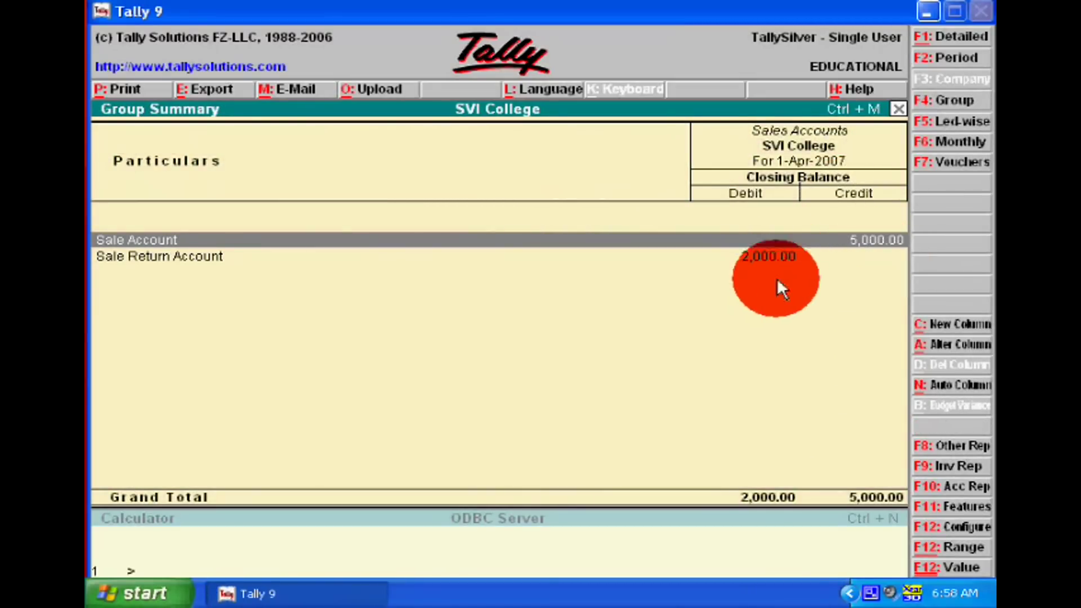
pyautogui.press('Escape')
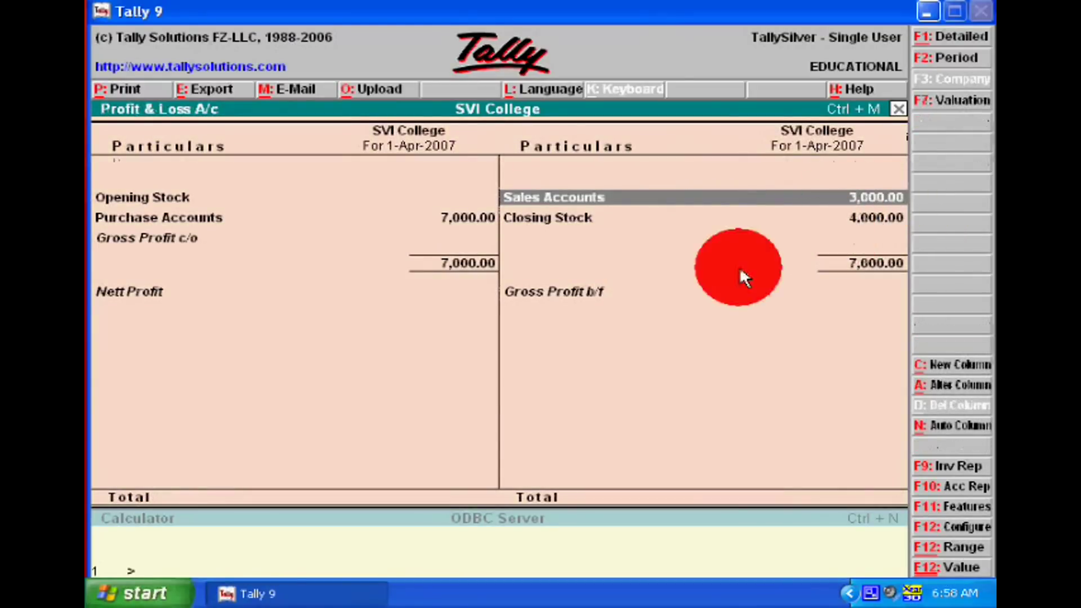
pyautogui.press('Escape')
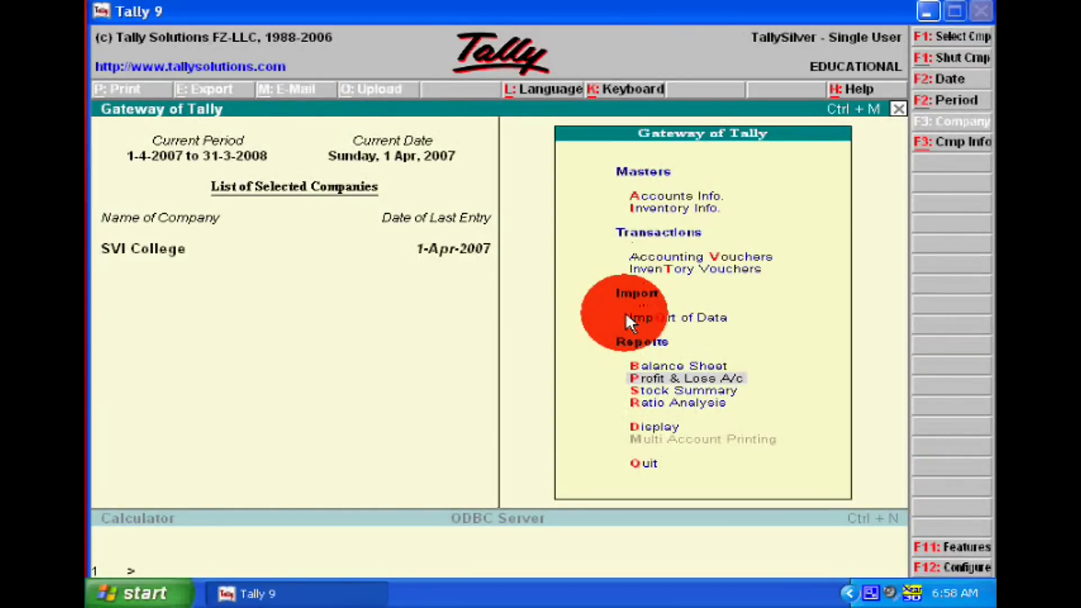
# In Display > Inventory Books, check the Stock Transfers and Physical Stock registers.
pyautogui.press('Down')
pyautogui.press('Down')
pyautogui.press('Down')
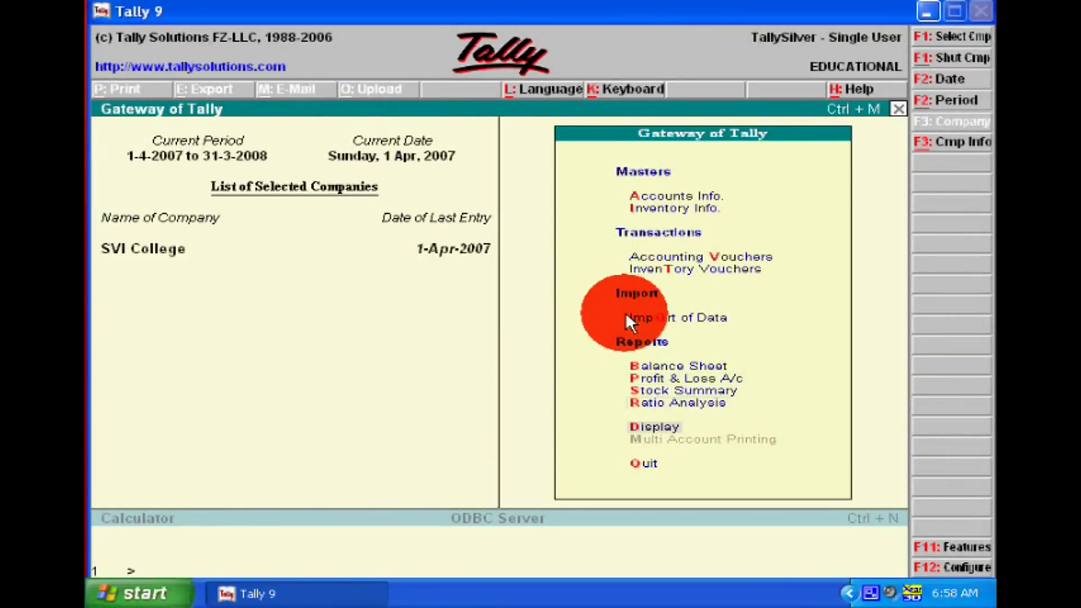
pyautogui.press('Return')
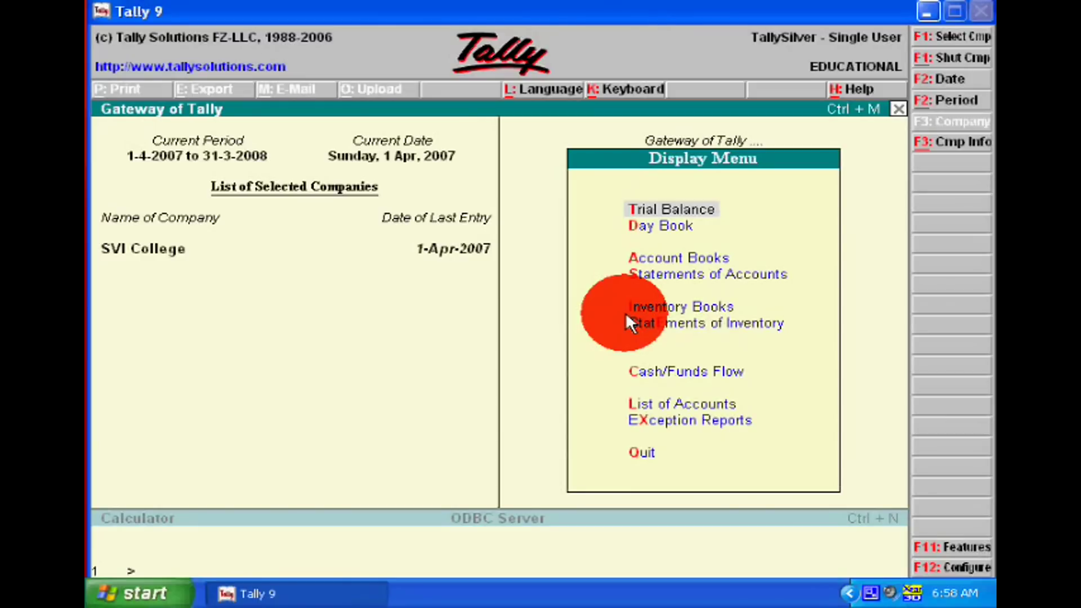
pyautogui.press('Down')
pyautogui.press('Down')
pyautogui.press('Down')
pyautogui.press('Down')
pyautogui.press('Return')
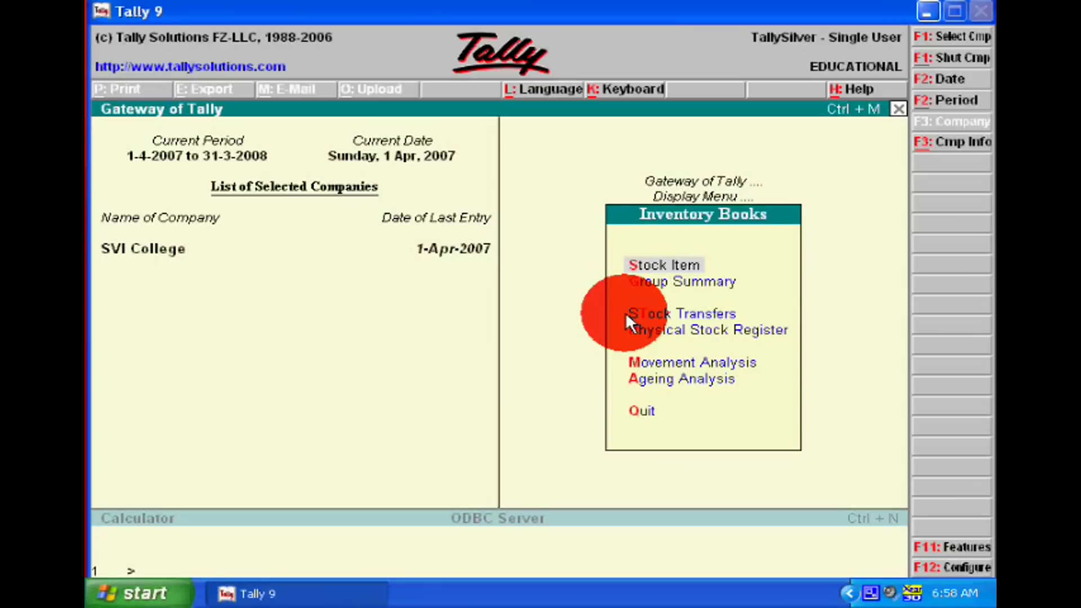
pyautogui.press('Down')
pyautogui.press('Down')
pyautogui.press('Return')
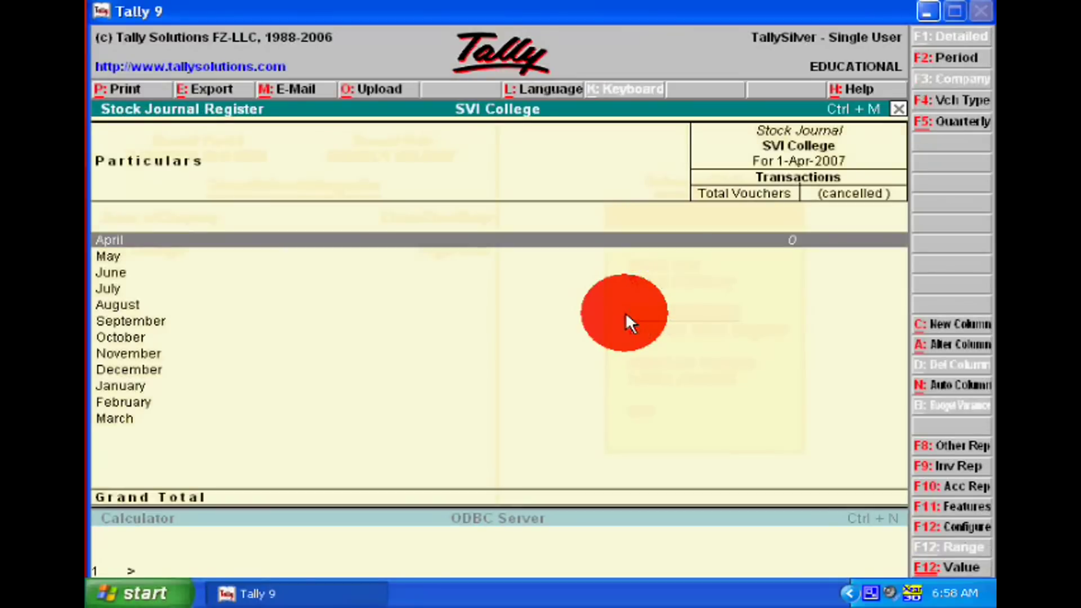
pyautogui.press('Escape')
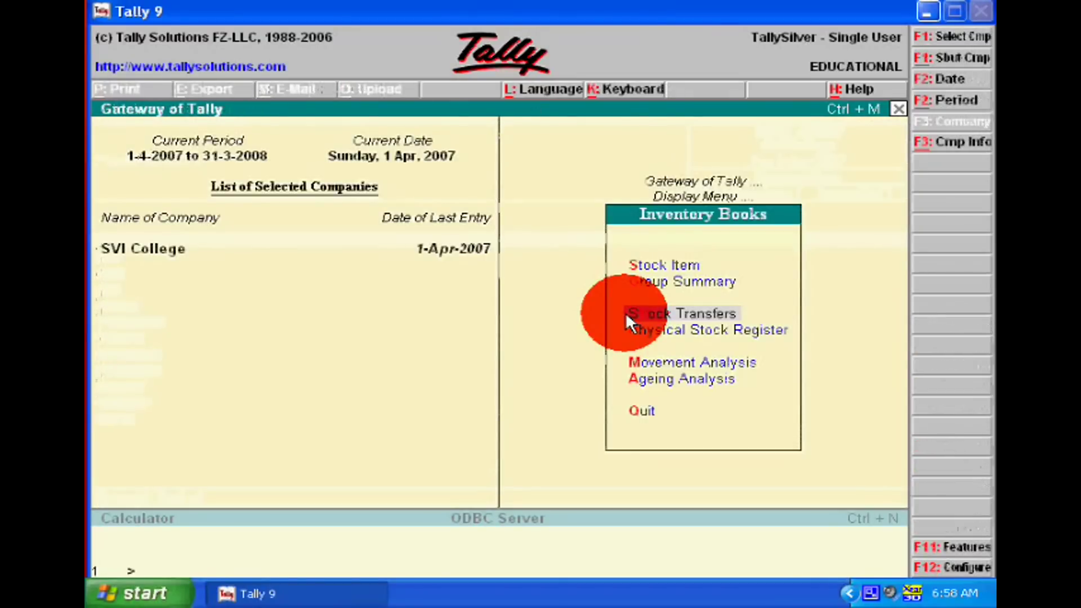
pyautogui.press('Down')
pyautogui.press('Return')
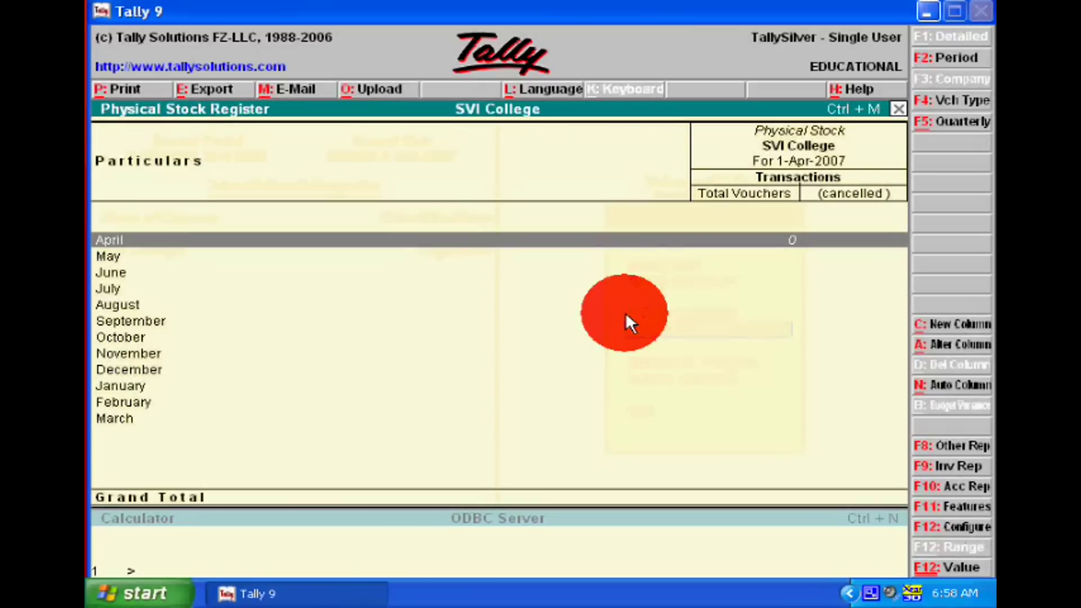
pyautogui.press('Escape')
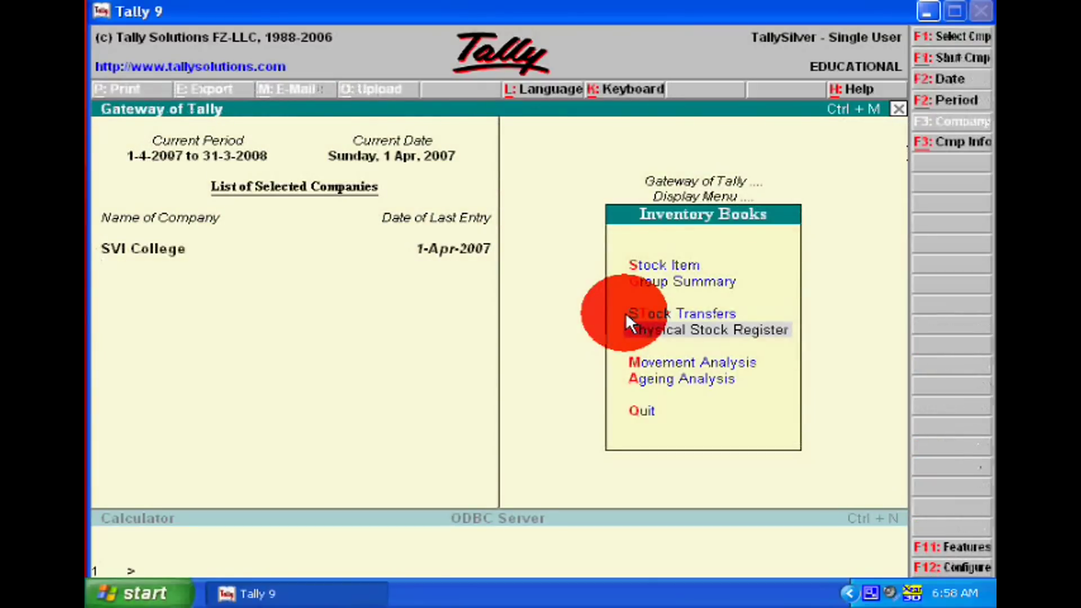
# Open the Goods stock item's monthly summary: 7,000 inwards, 3,000 outwards, 4,000 closing.
pyautogui.press('Up')
pyautogui.press('Up')
pyautogui.press('Up')
pyautogui.press('Return')
pyautogui.press('Return')
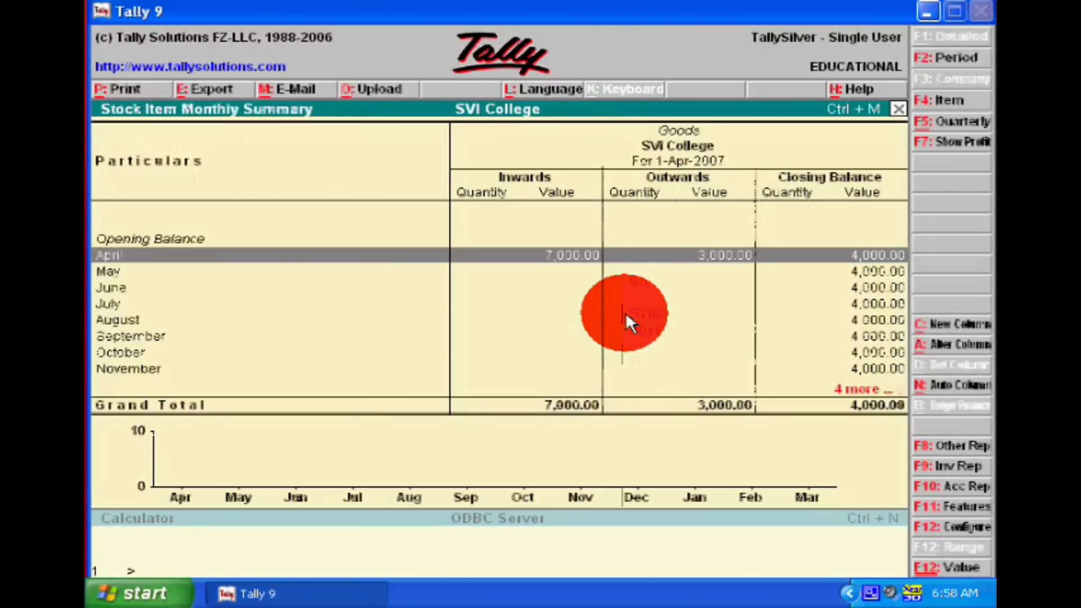
pyautogui.press('Return')
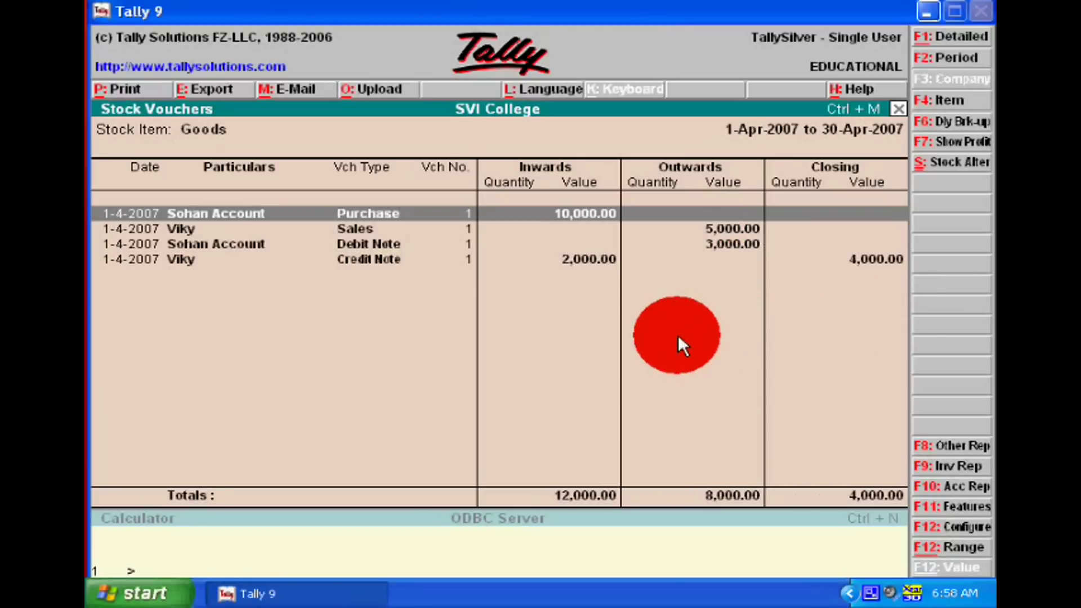
# Drill into April's Goods vouchers and view the purchase voucher without changing it.
pyautogui.press('Escape')
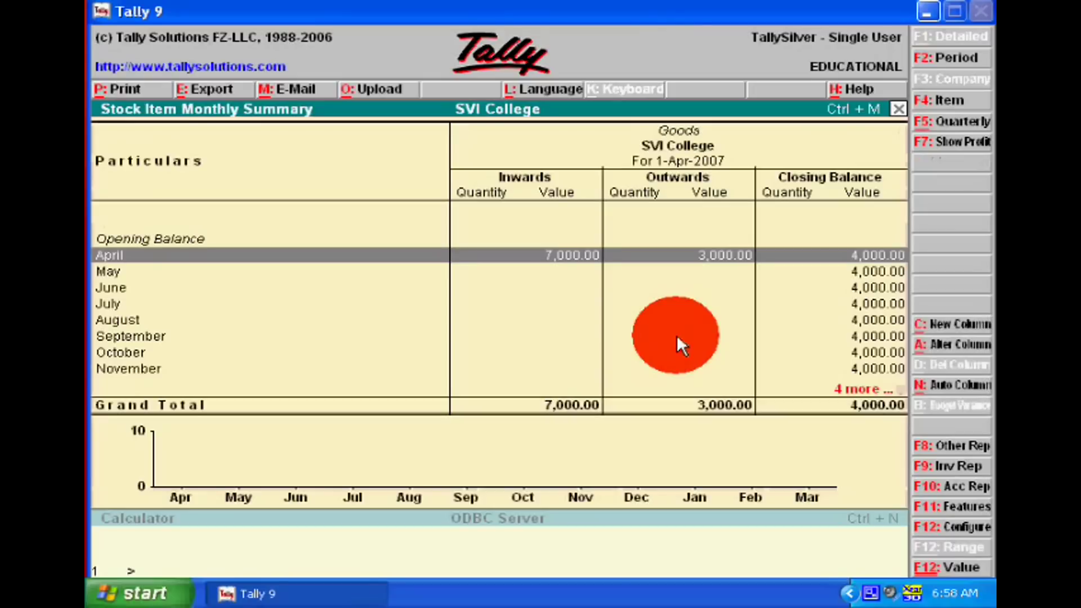
pyautogui.press('Return')
pyautogui.press('Return')
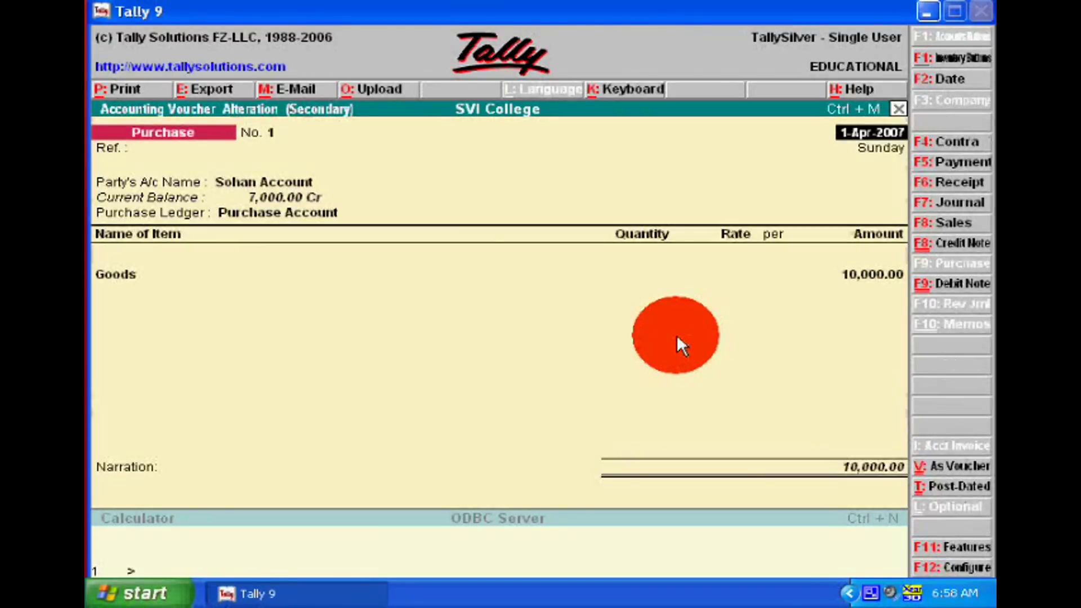
pyautogui.press('Escape')
pyautogui.press('y')
# Back out of the reports to the Gateway of Tally and bring up the Quit prompt.
pyautogui.press('Escape')
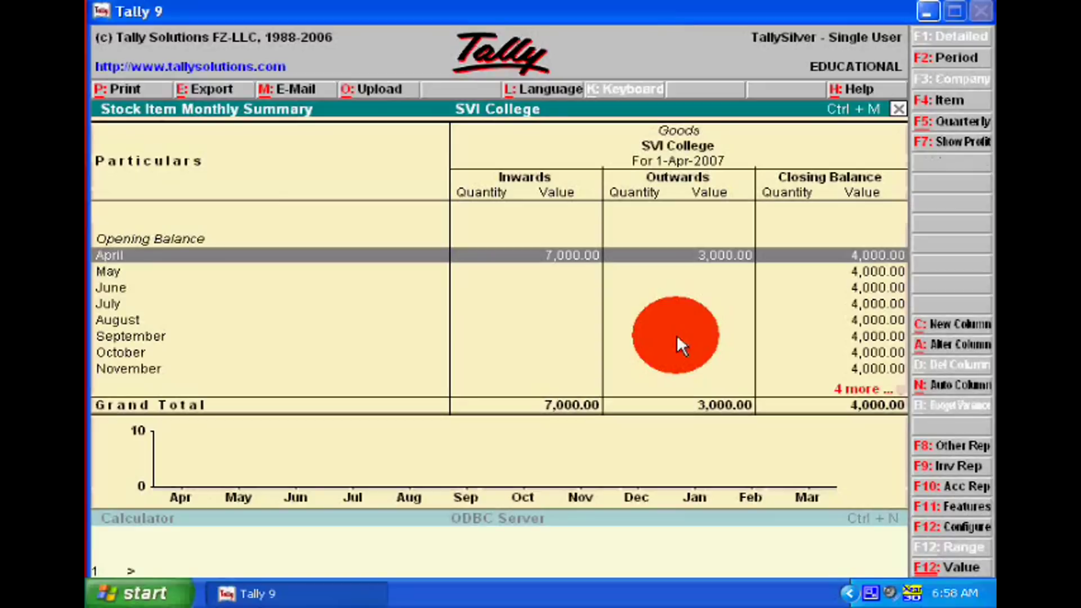
pyautogui.press('Escape')
pyautogui.press('Escape')
pyautogui.press('Escape')
pyautogui.press('Escape')
pyautogui.press('Escape')
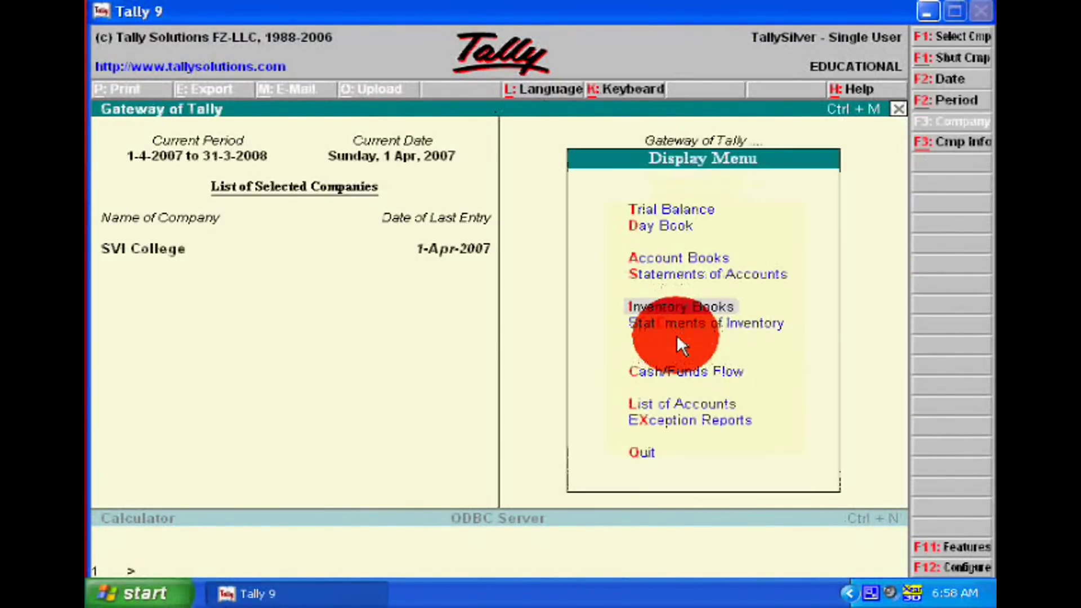
pyautogui.press('Escape')
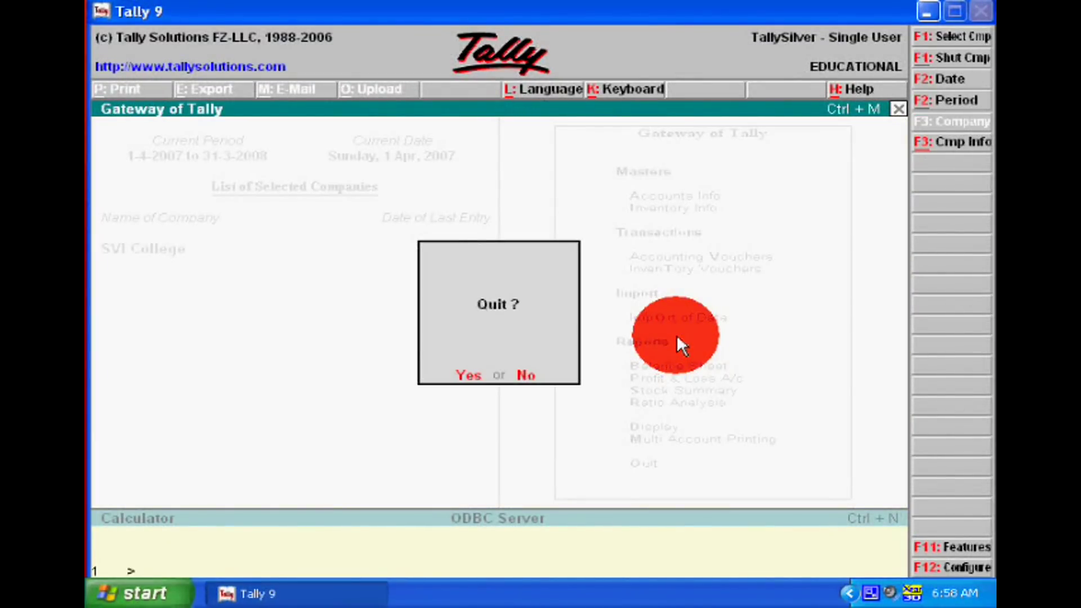